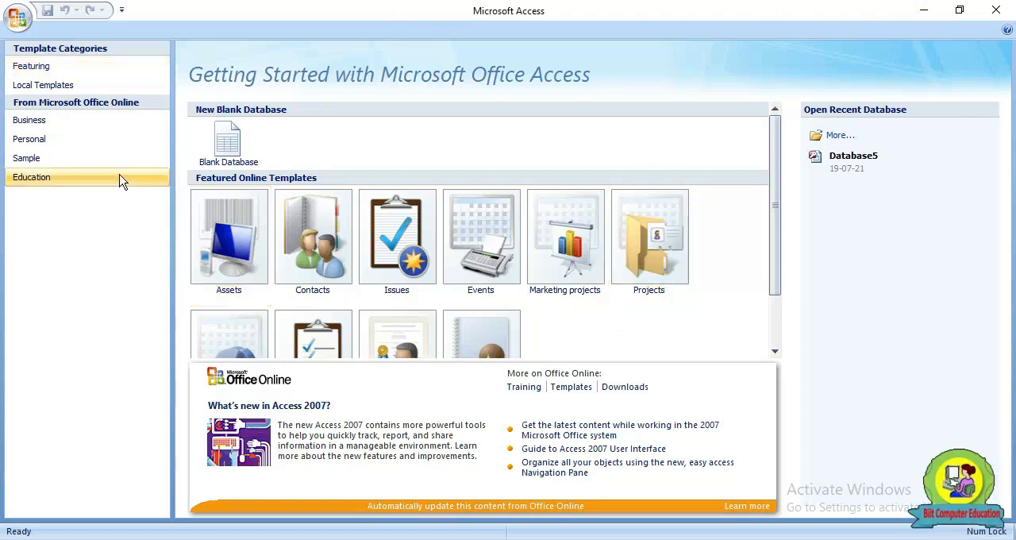
Start a new blank database and set its file name to Employee Name
click(226, 159)
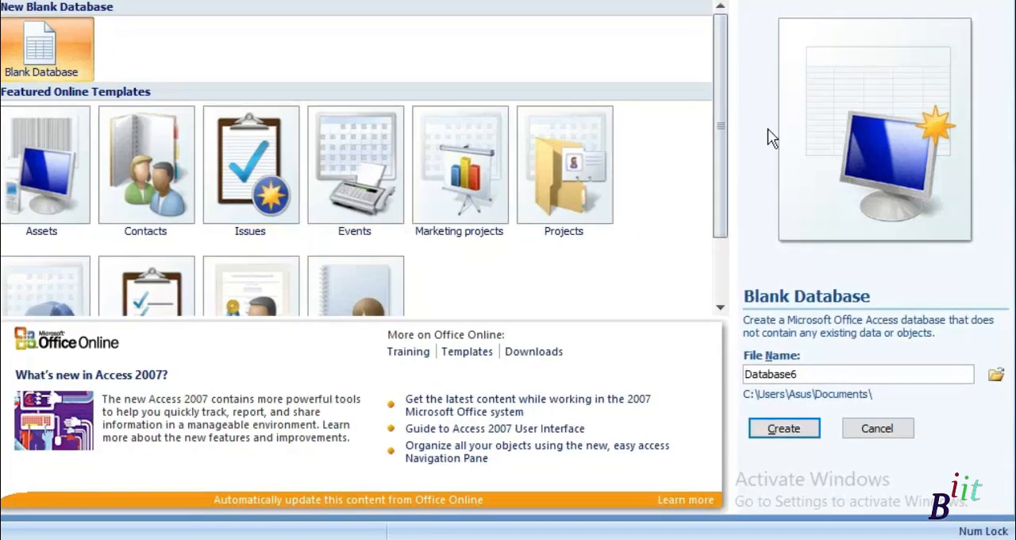
click(807, 369)
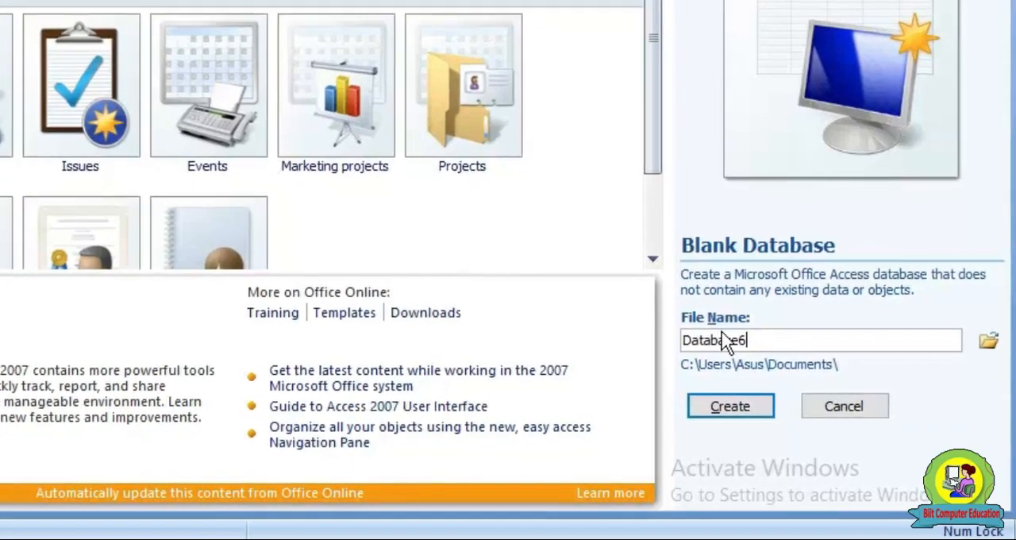
key(BackSpace)
key(BackSpace)
key(BackSpace)
key(BackSpace)
key(BackSpace)
key(BackSpace)
key(BackSpace)
key(BackSpace)
key(BackSpace)
text(Employee Name)
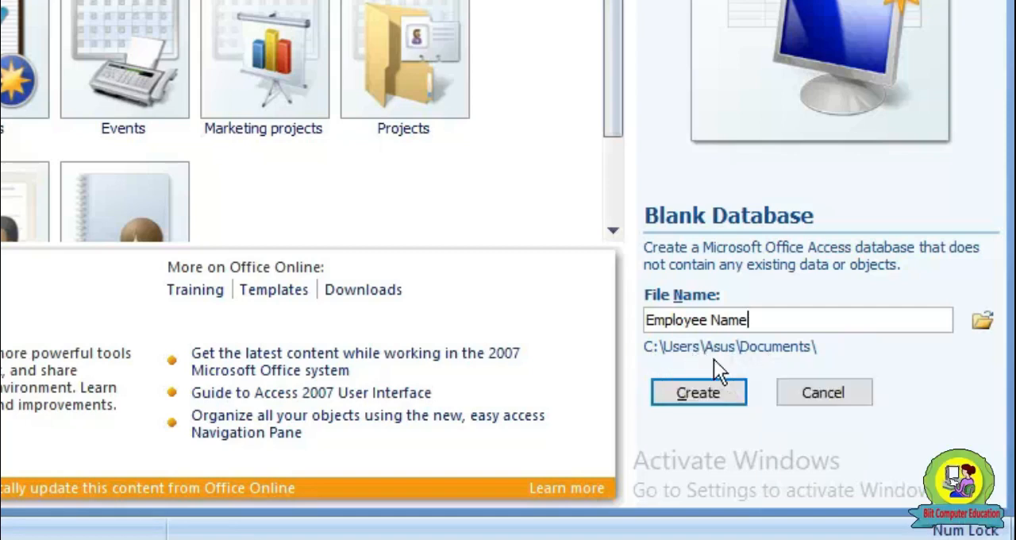
Choose the Documents folder as the save location and create the Employee Name database
click(986, 327)
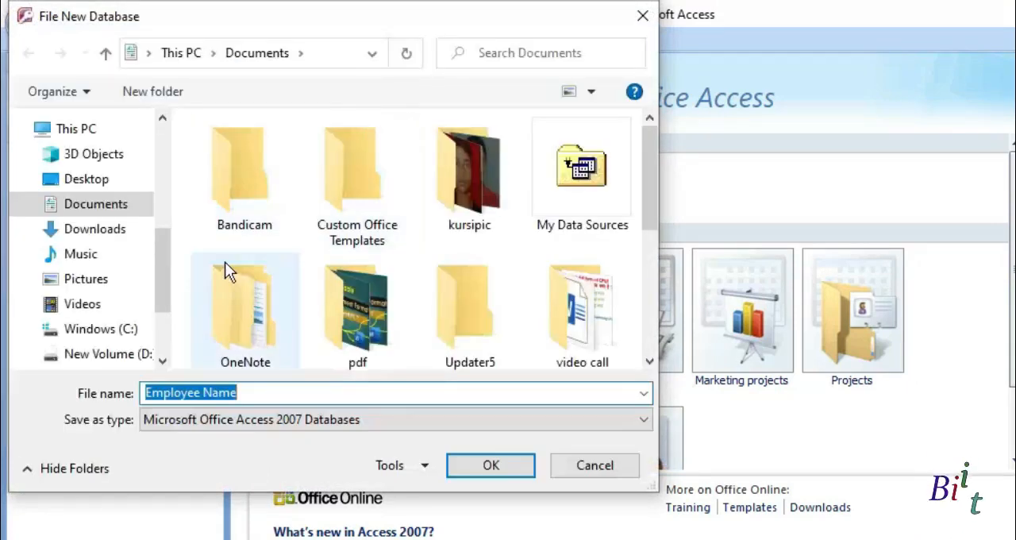
click(87, 229)
click(96, 206)
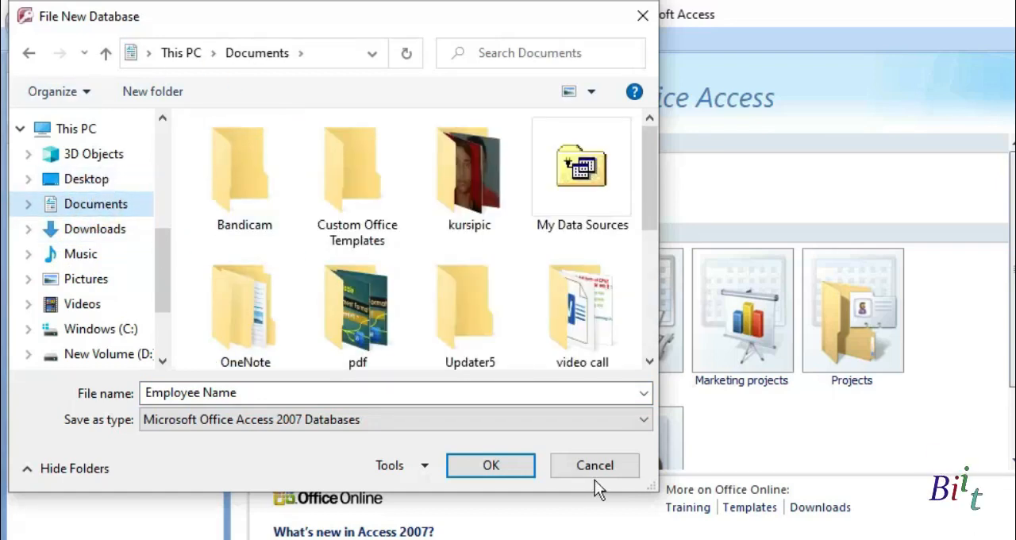
click(488, 467)
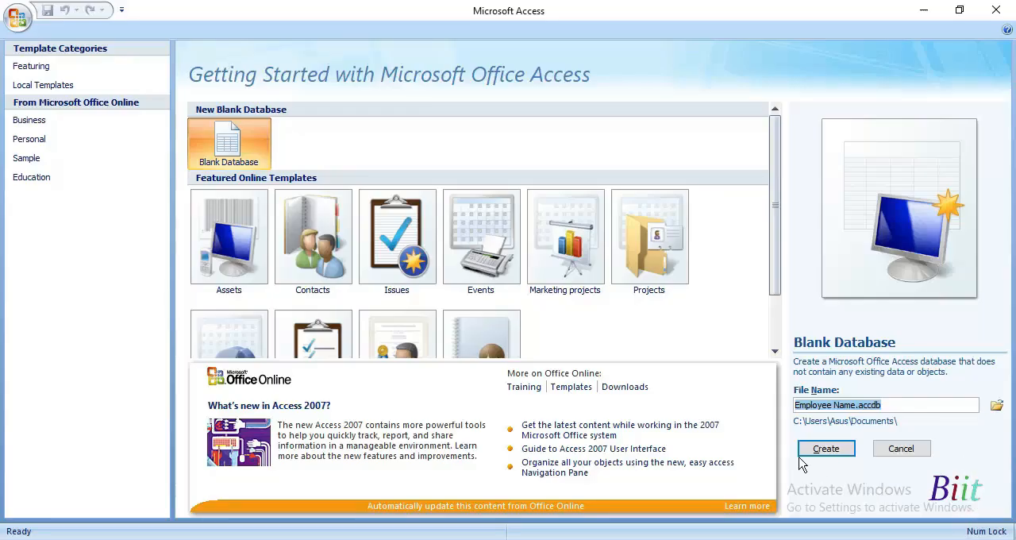
click(826, 449)
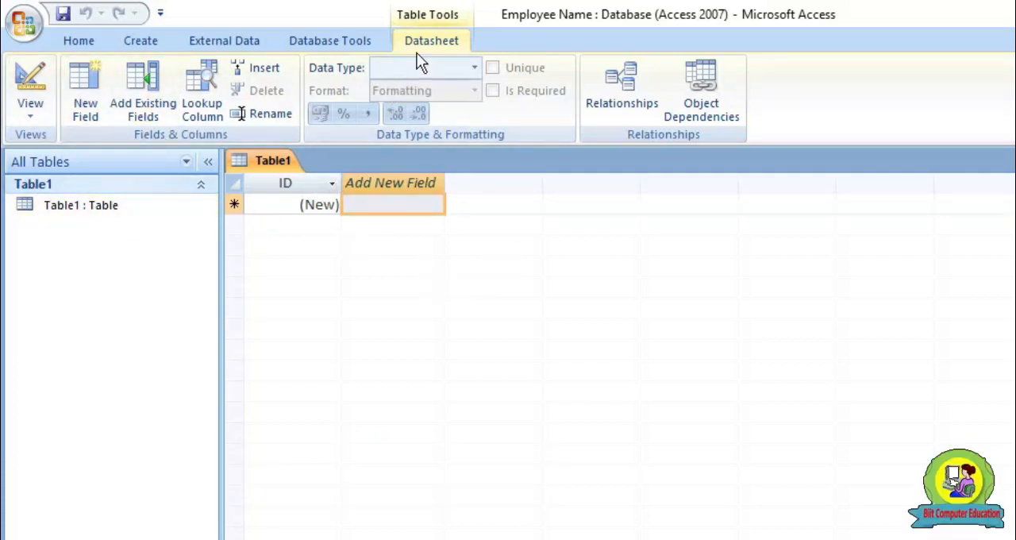
Switch the new table to Design View, saving it as Employee table
click(30, 115)
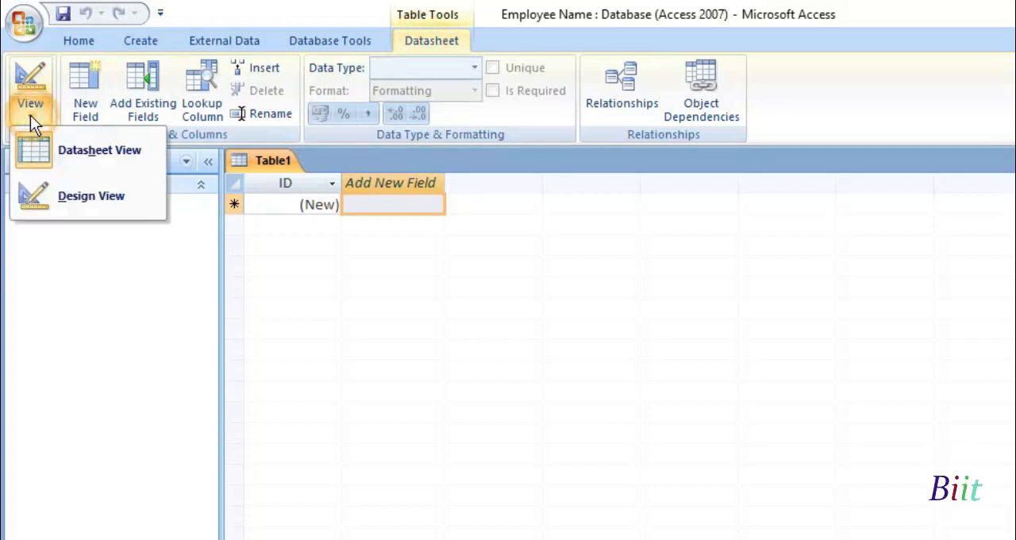
click(106, 203)
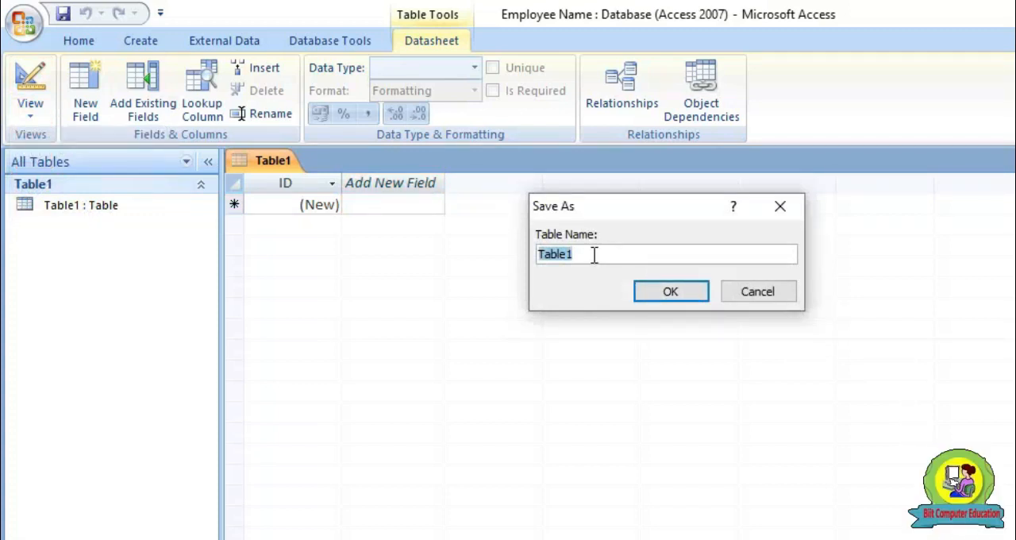
text(Employee table)
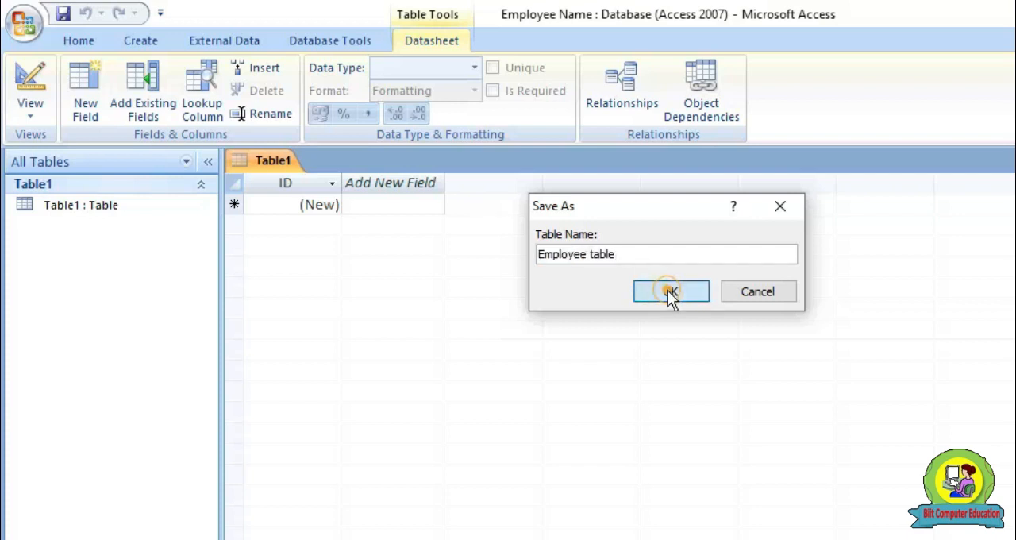
click(671, 291)
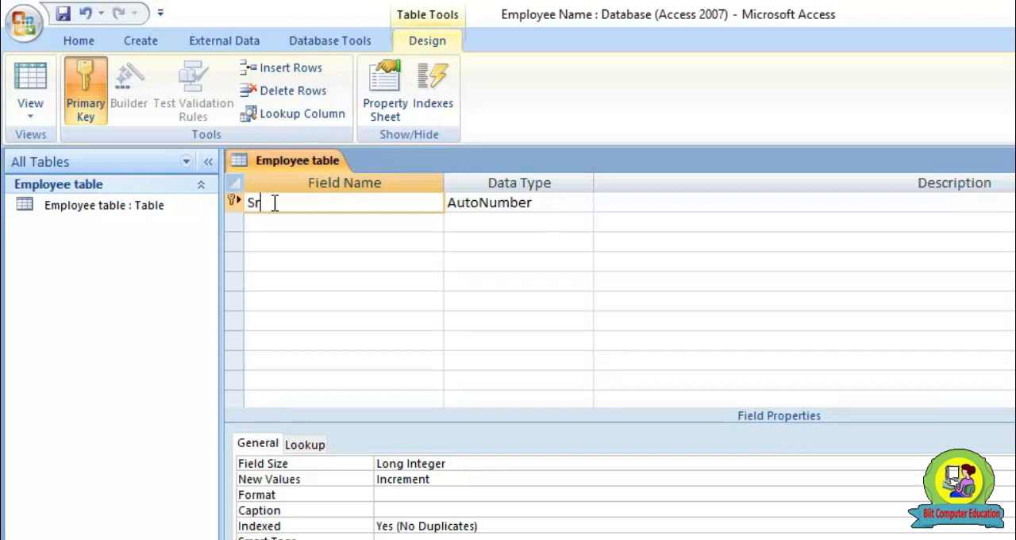
Name the AutoNumber primary key field Sr No
text(No)
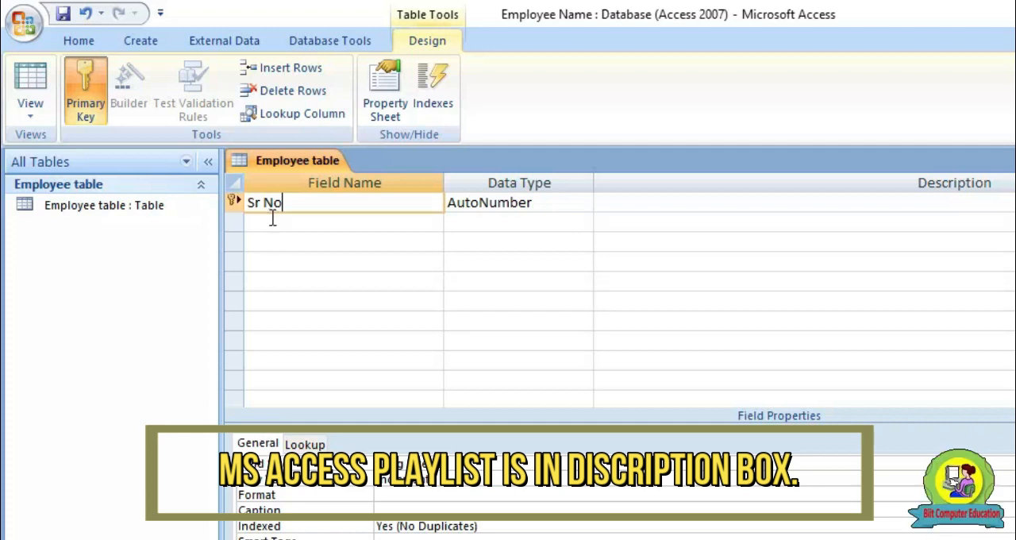
click(505, 205)
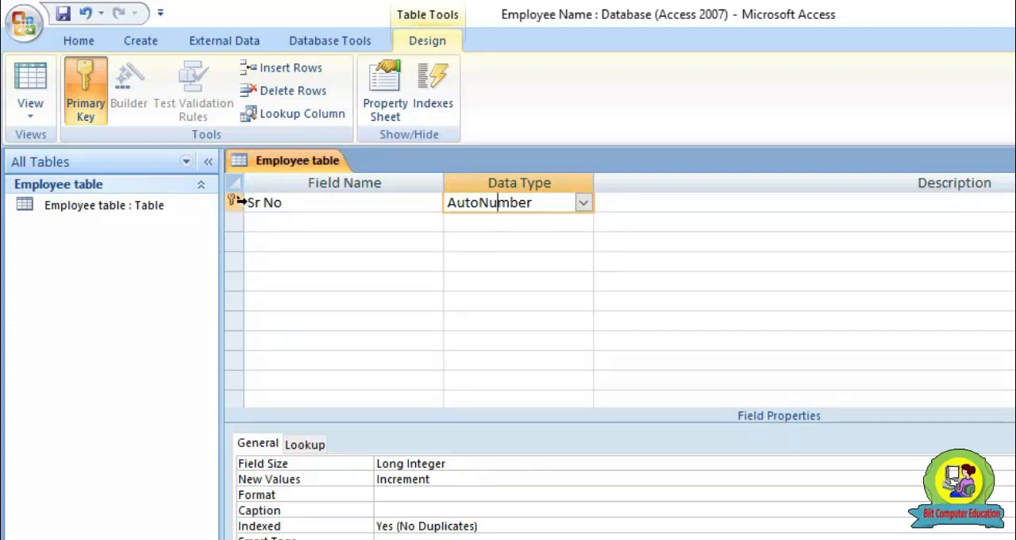
click(294, 204)
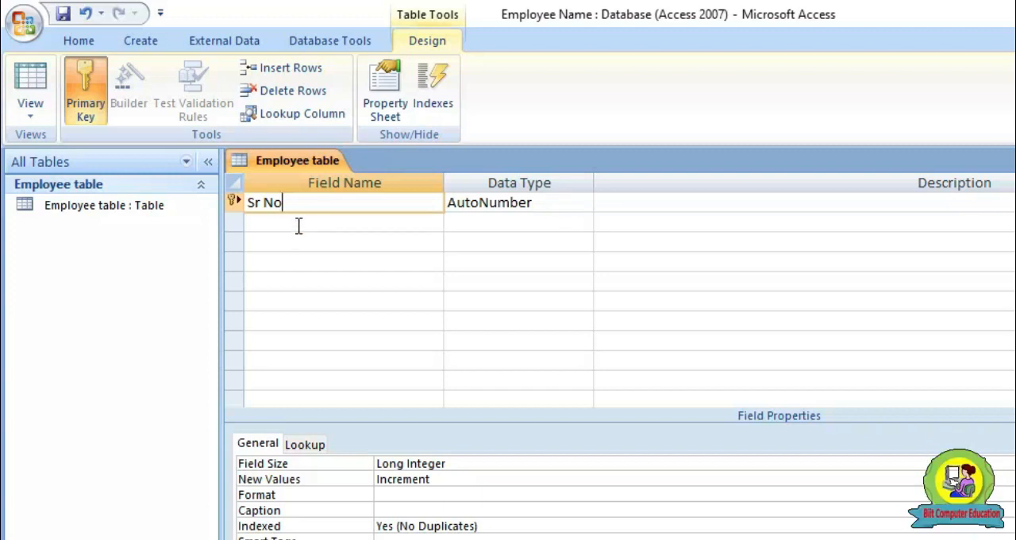
Add the fields Name_Of_Employee, Father_Name and Address with the Text data type
click(299, 226)
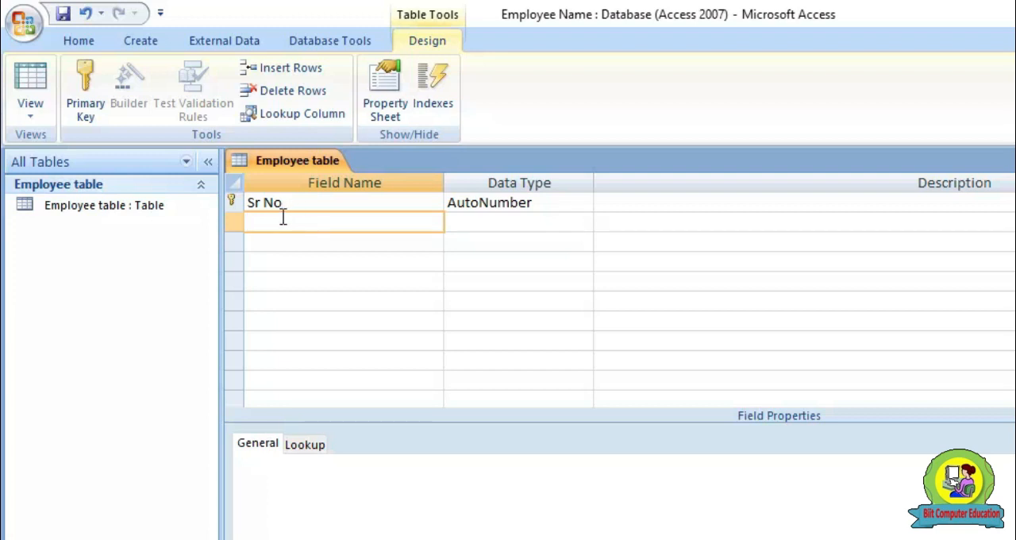
text(Name_Of_Employee)
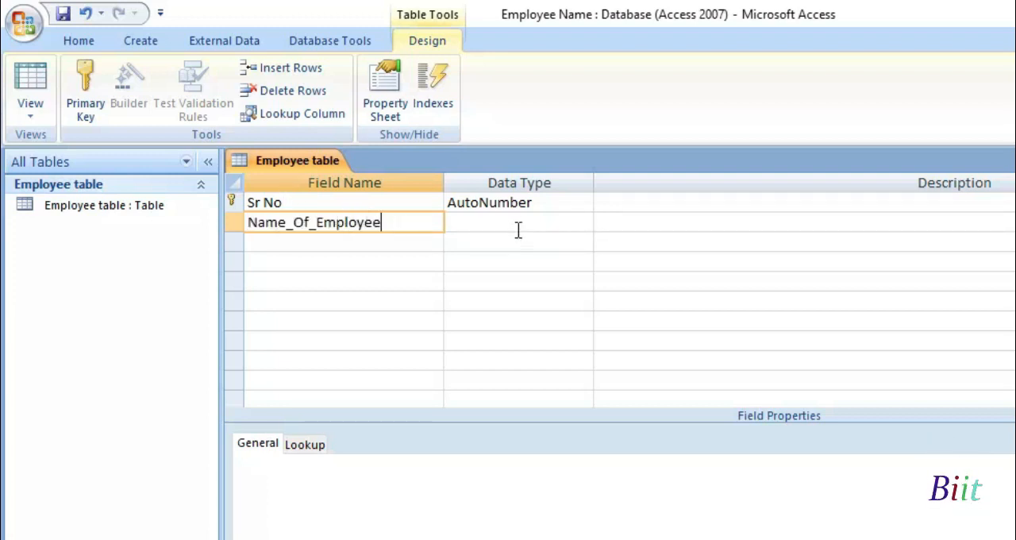
click(455, 220)
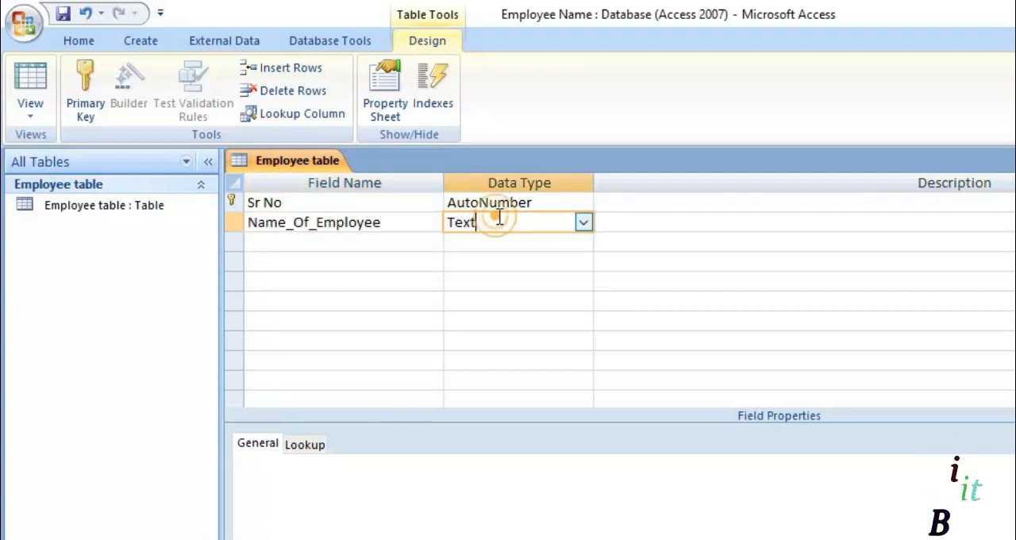
click(382, 244)
text(Father_Name)
key(Down)
text(Address)
Add a Date_Of_Birth field below Address and set its data type to Date/Time
key(Down)
text(dat)
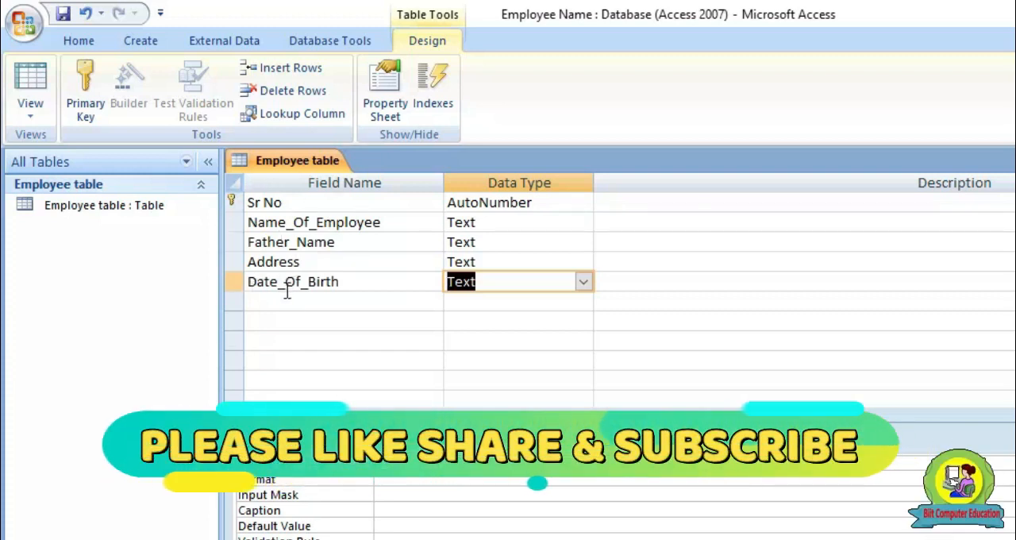
click(582, 283)
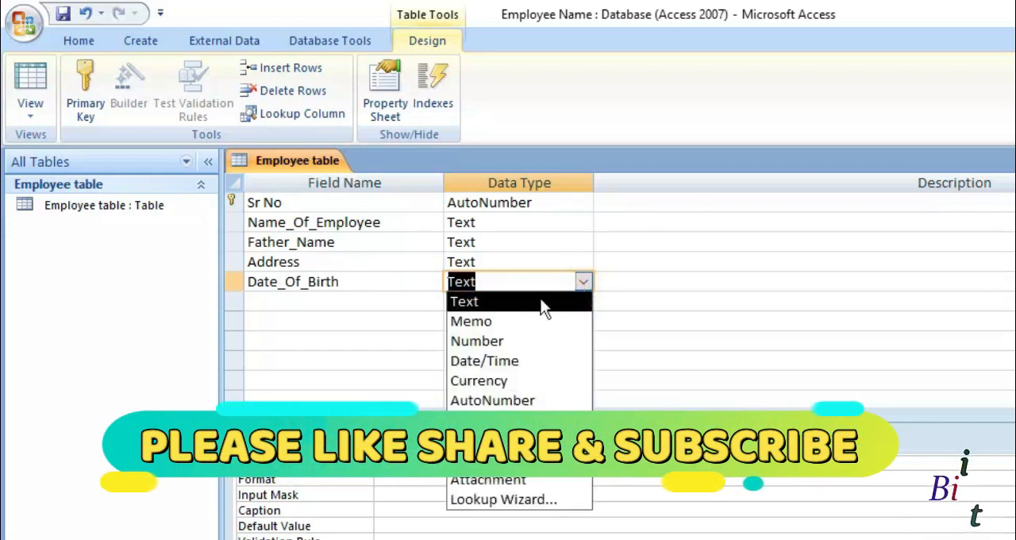
click(501, 360)
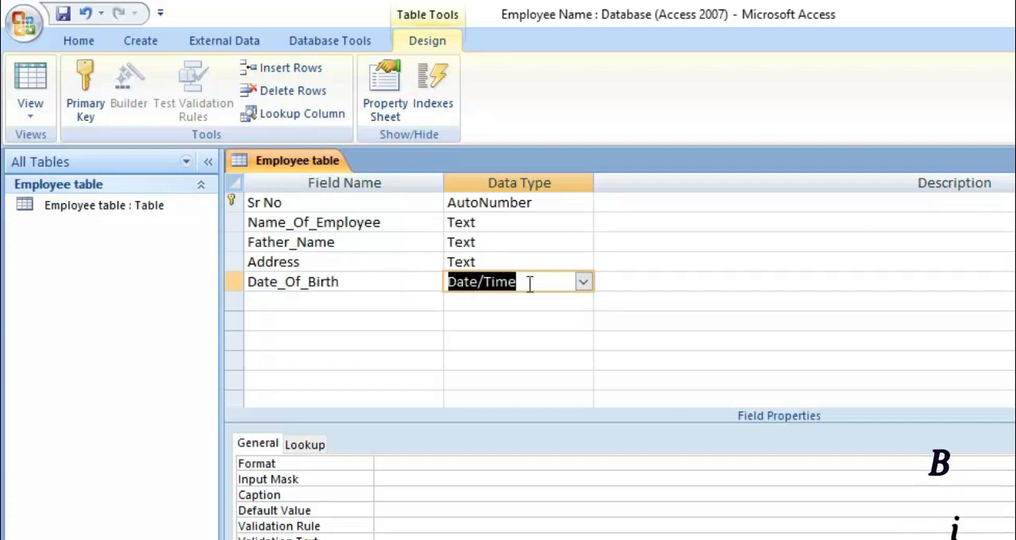
Add a Post field with the Text data type and a Salary field with the Number data type
click(337, 306)
text(Post)
key(Down)
text(S)
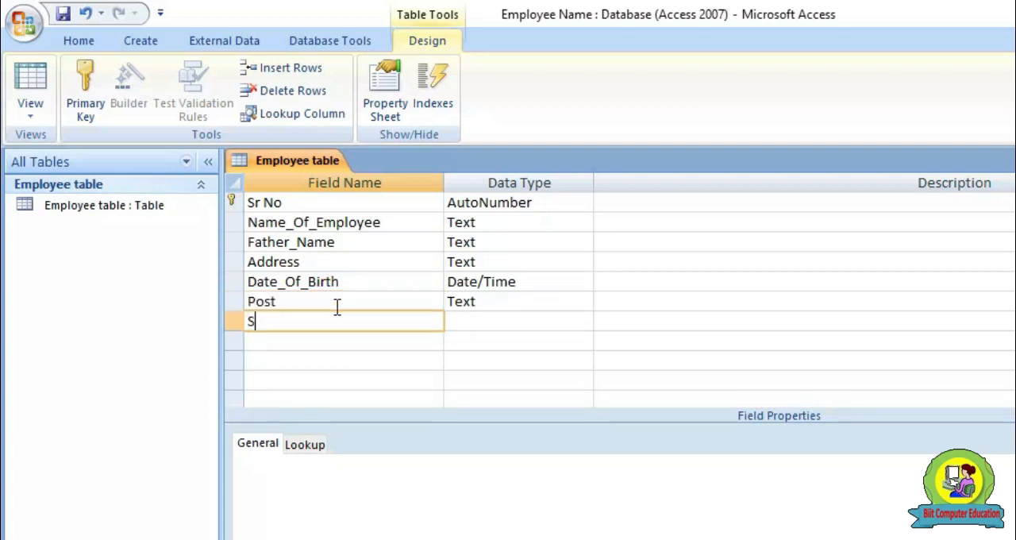
key(Tab)
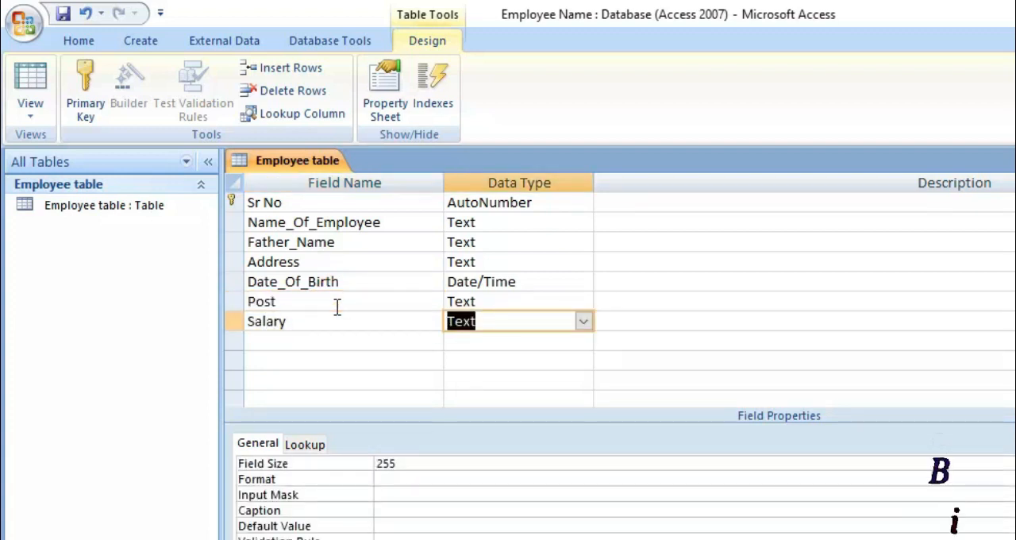
click(583, 322)
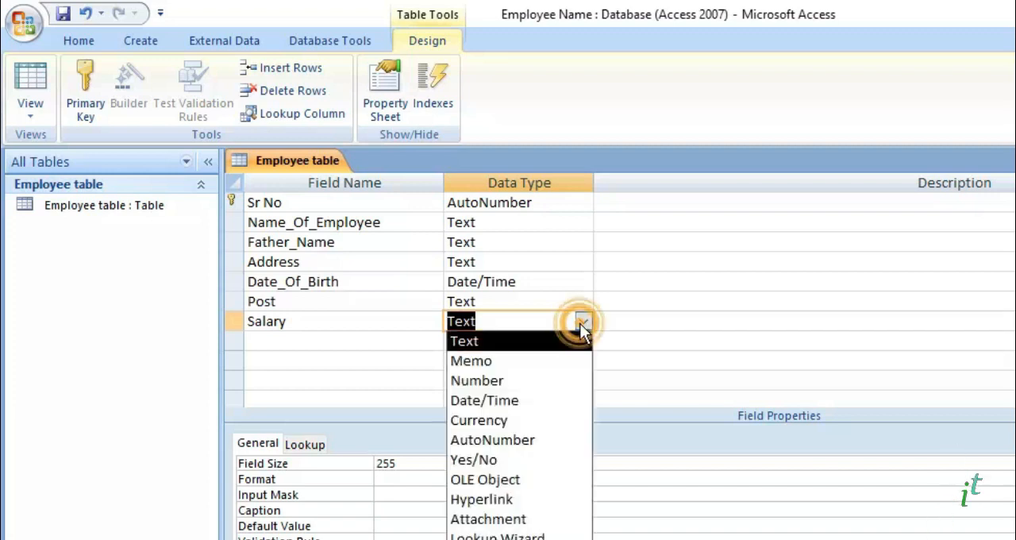
click(509, 389)
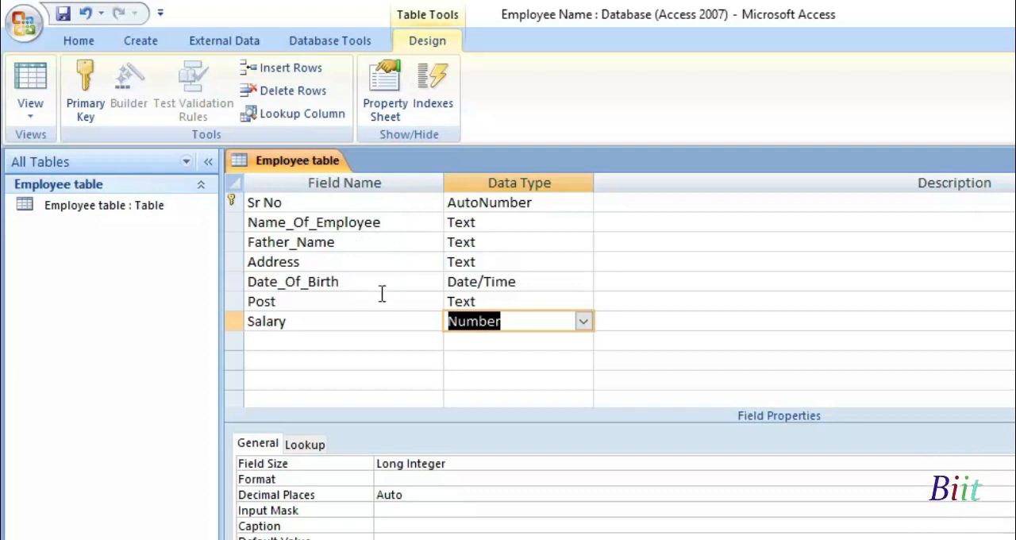
Insert a lookup column above Name_Of_Employee and choose to type in its values manually
click(393, 226)
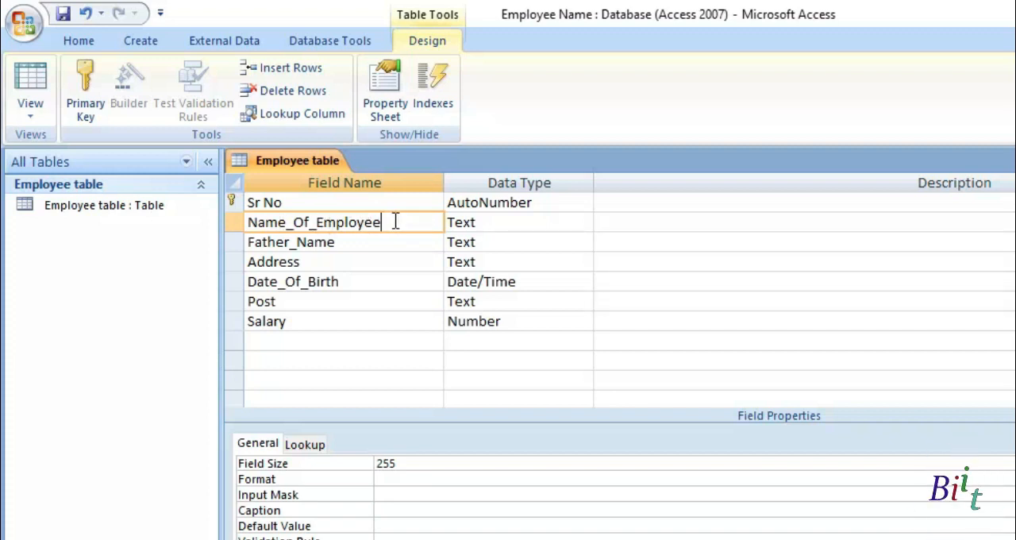
click(288, 117)
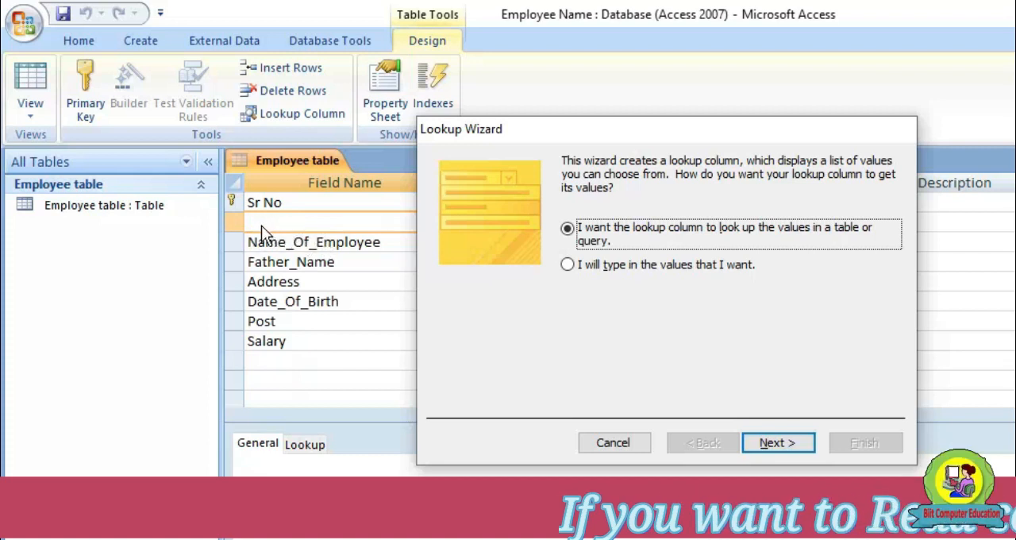
click(568, 265)
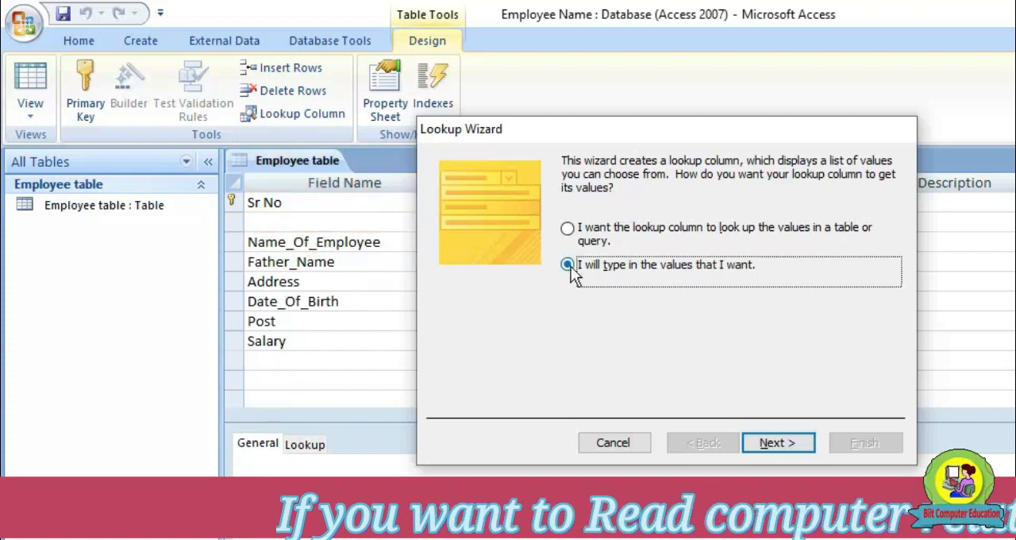
click(567, 229)
click(568, 265)
click(591, 232)
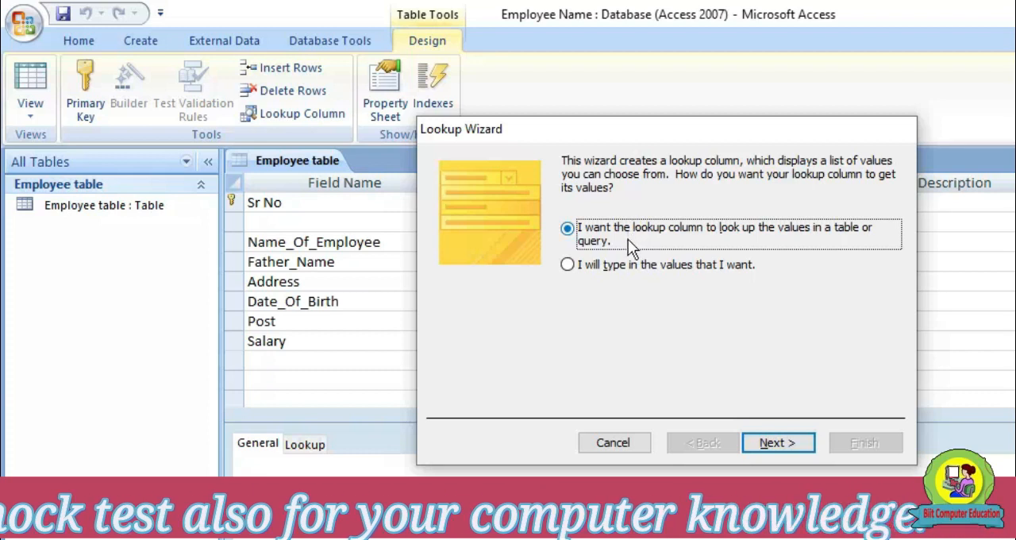
click(571, 268)
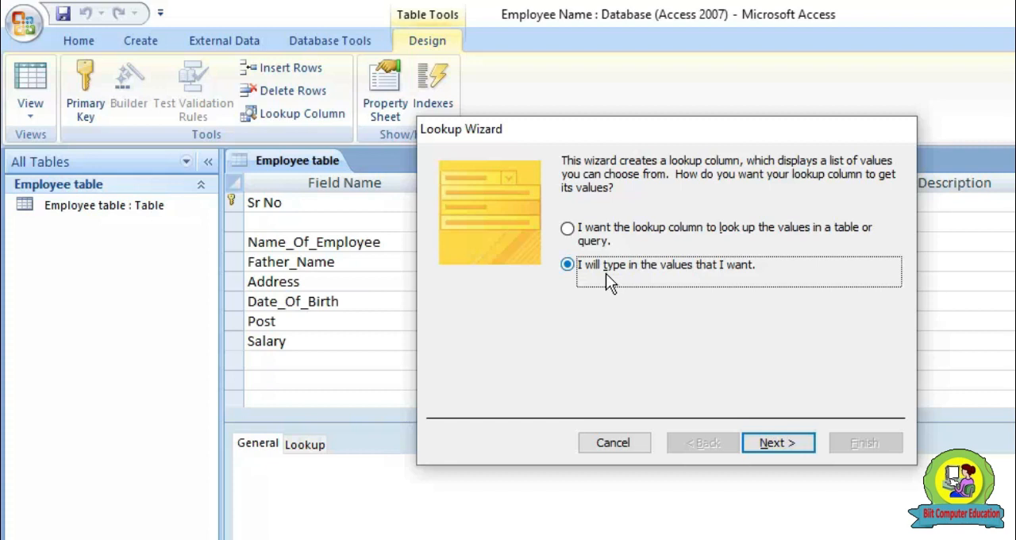
click(783, 446)
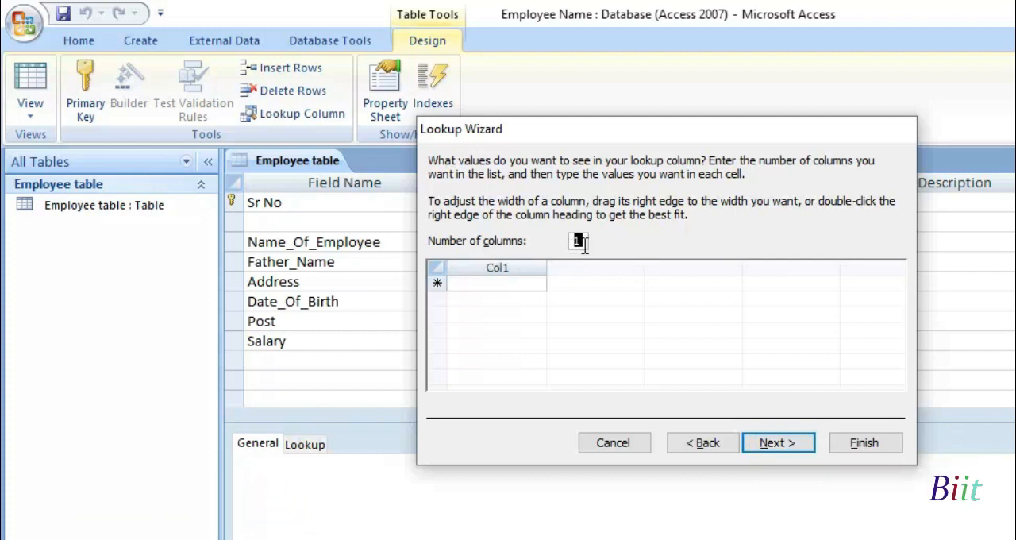
Try a two-column lookup list, then set the number of columns back to 1
text(2)
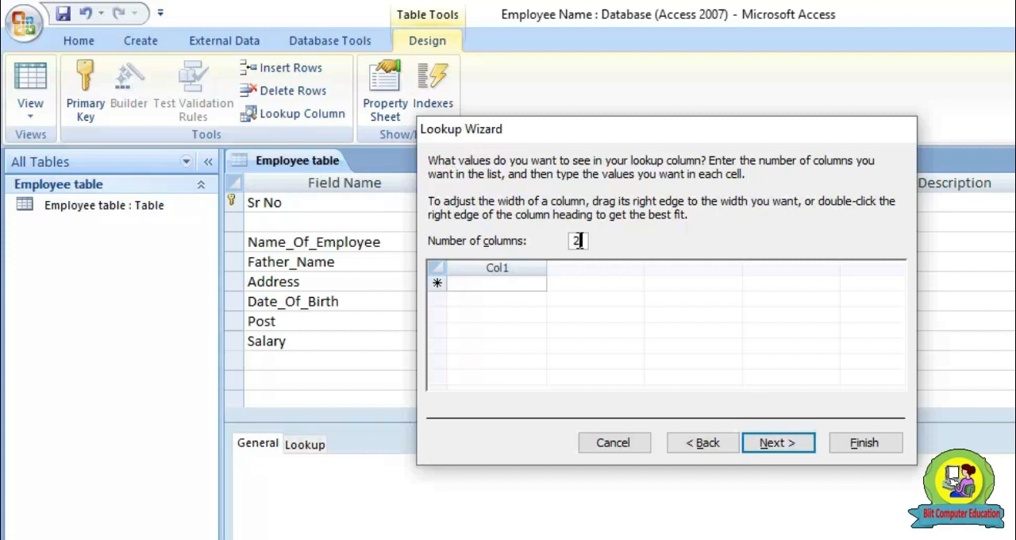
click(592, 284)
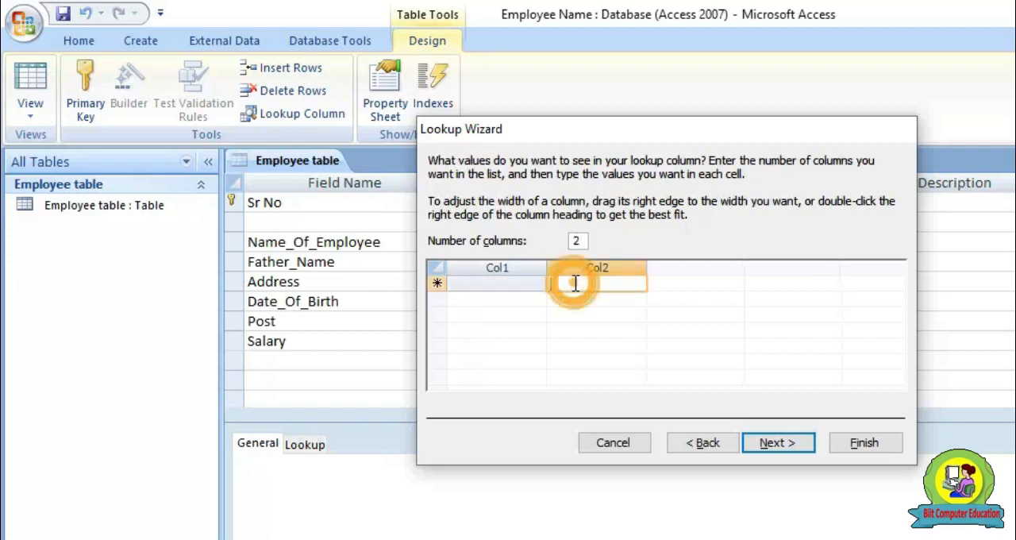
double_click(579, 240)
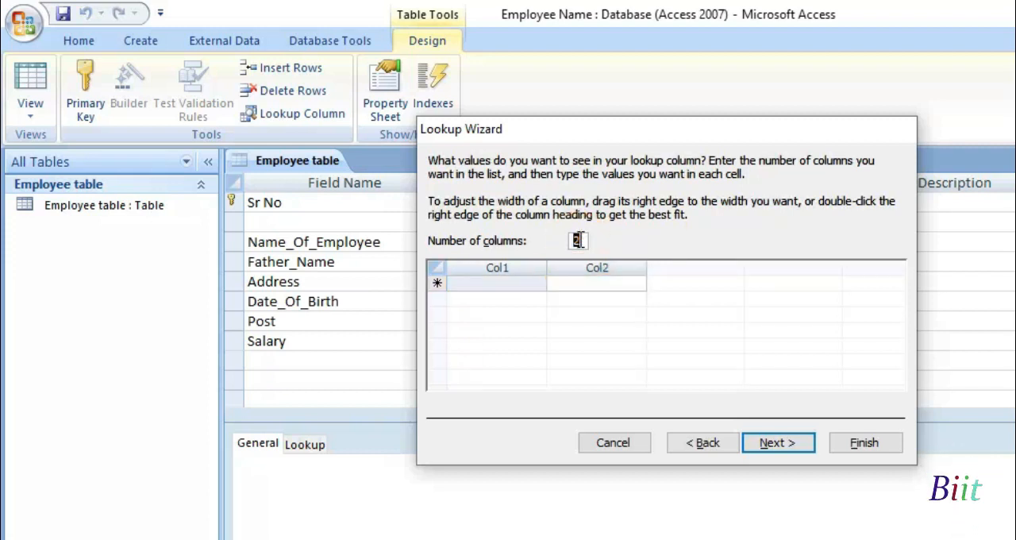
Enter four employees' full names as the lookup values in Col1, one per row
click(529, 283)
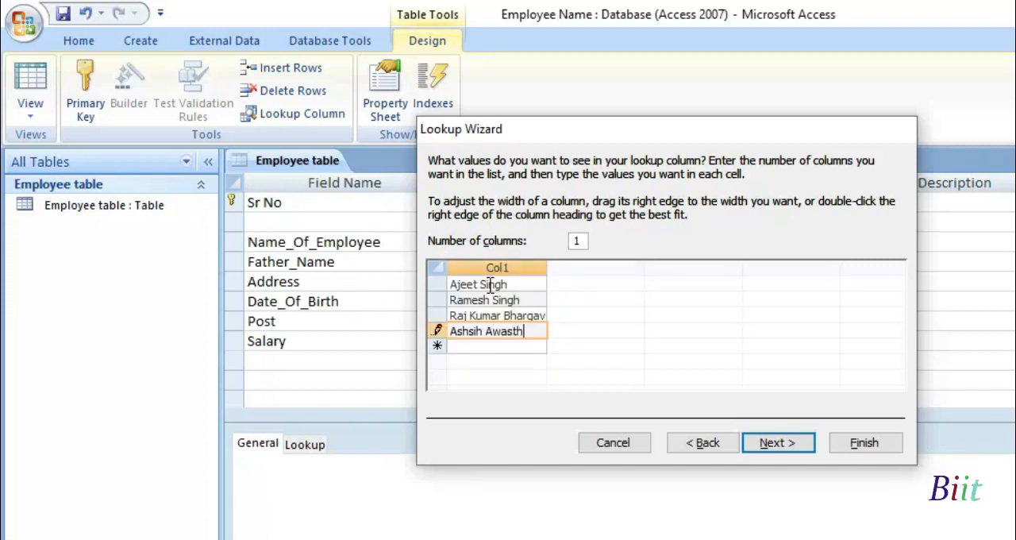
text(ih Awasth)
key(Return)
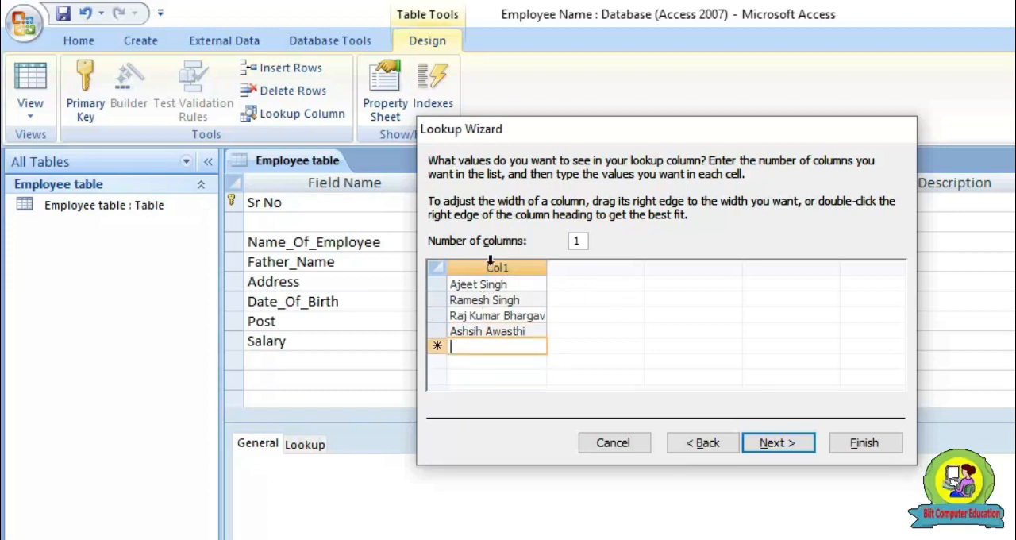
Finish the lookup column with the default label Field1 and without allowing multiple values
click(783, 447)
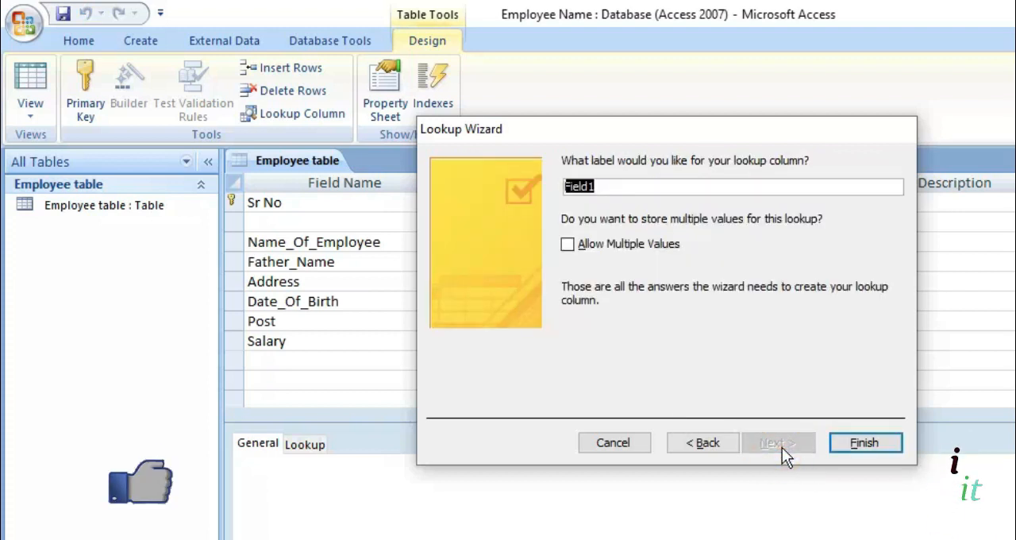
click(853, 444)
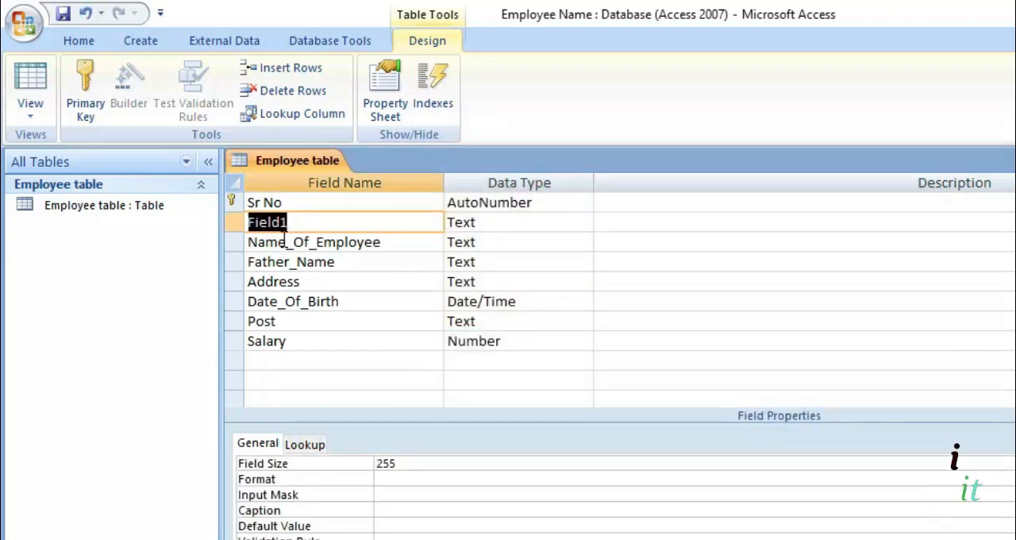
click(265, 241)
click(295, 224)
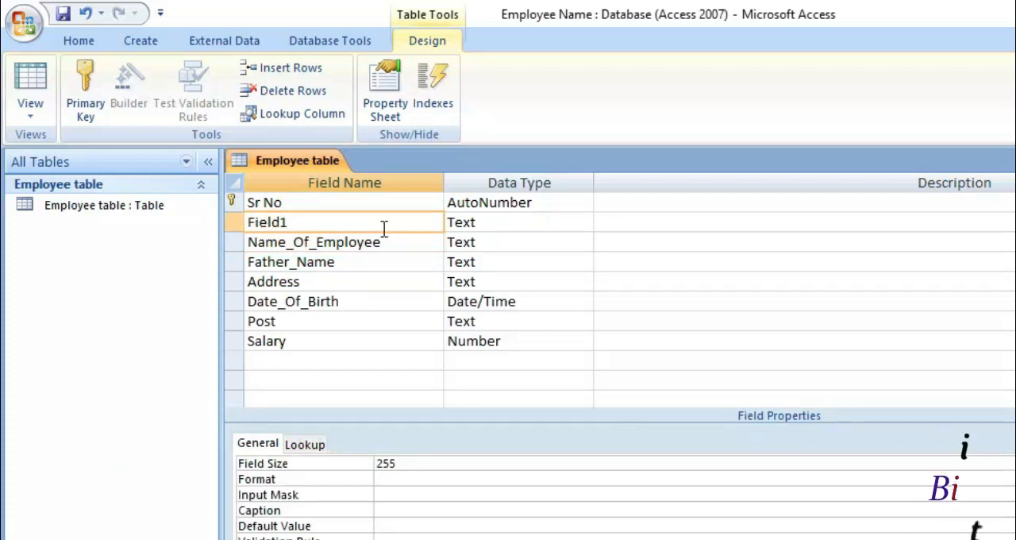
Show the Employee table in Datasheet View and inspect the Field1 lookup list in the new record
click(39, 121)
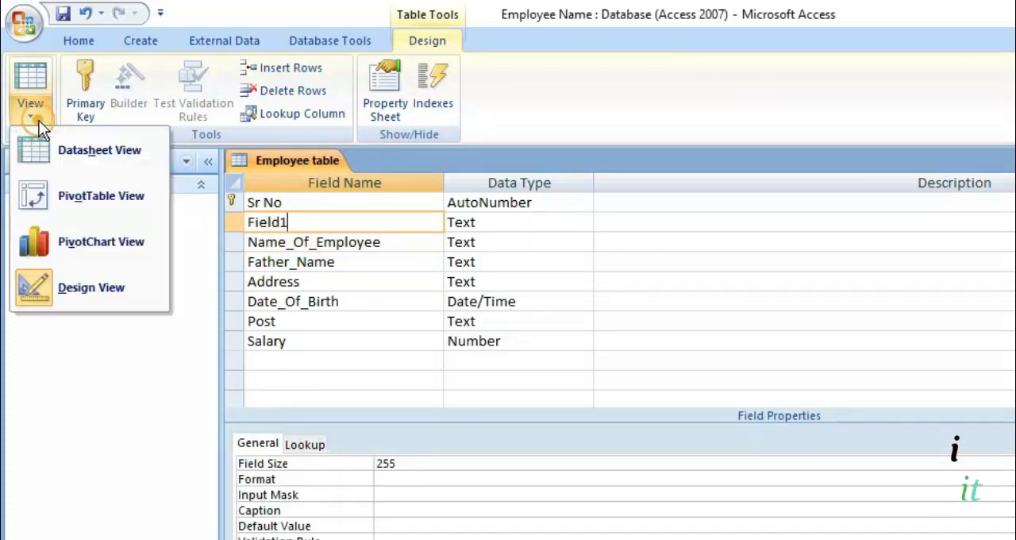
click(100, 155)
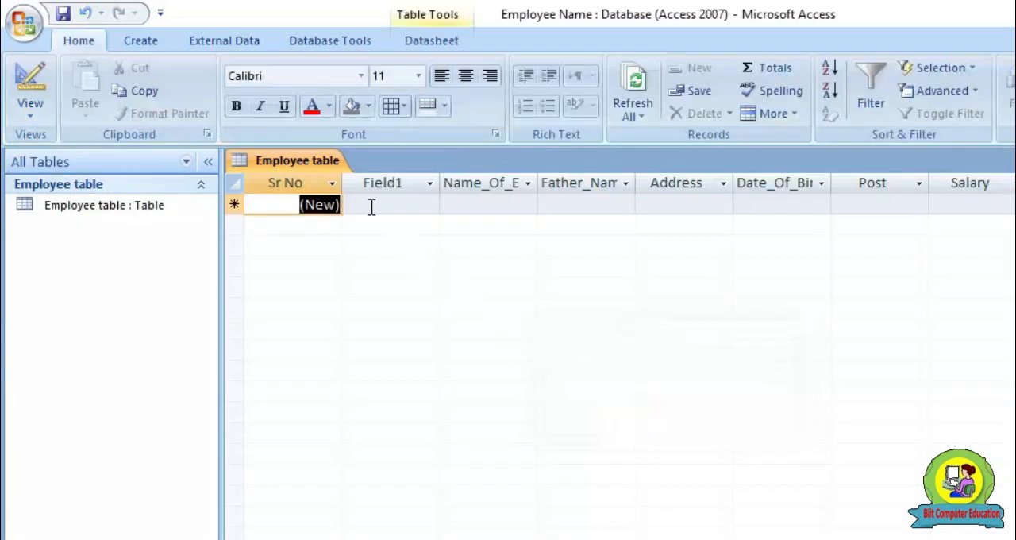
click(371, 206)
click(434, 205)
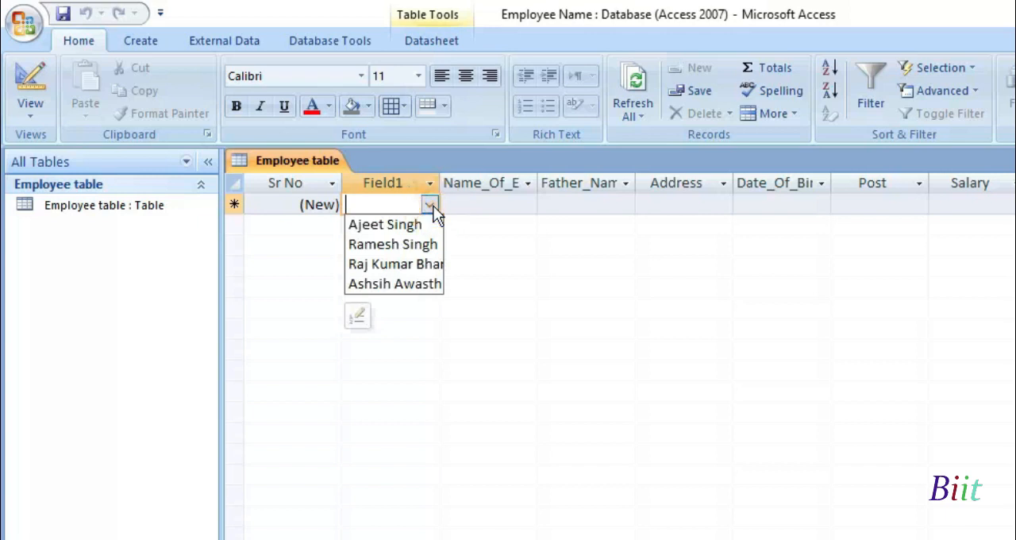
click(478, 205)
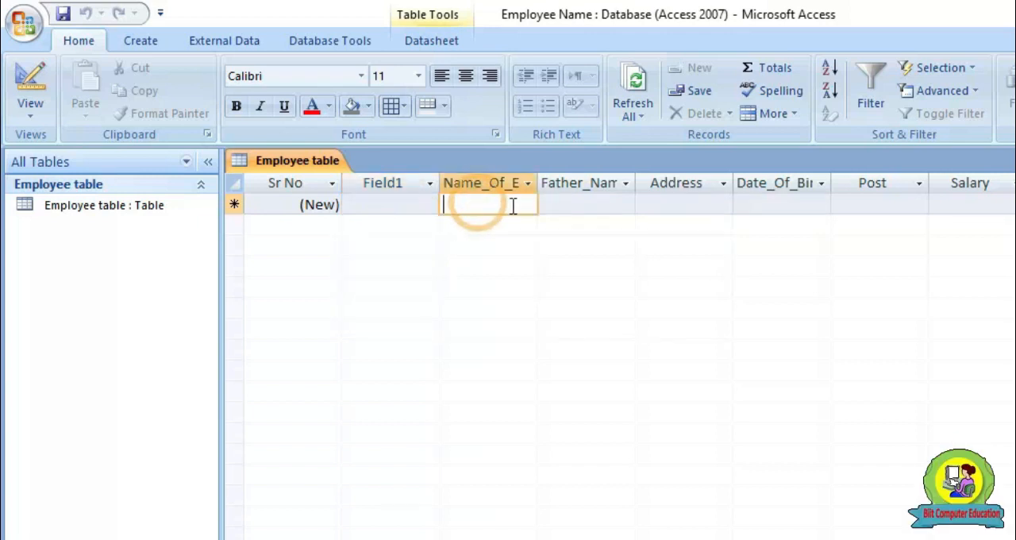
click(525, 206)
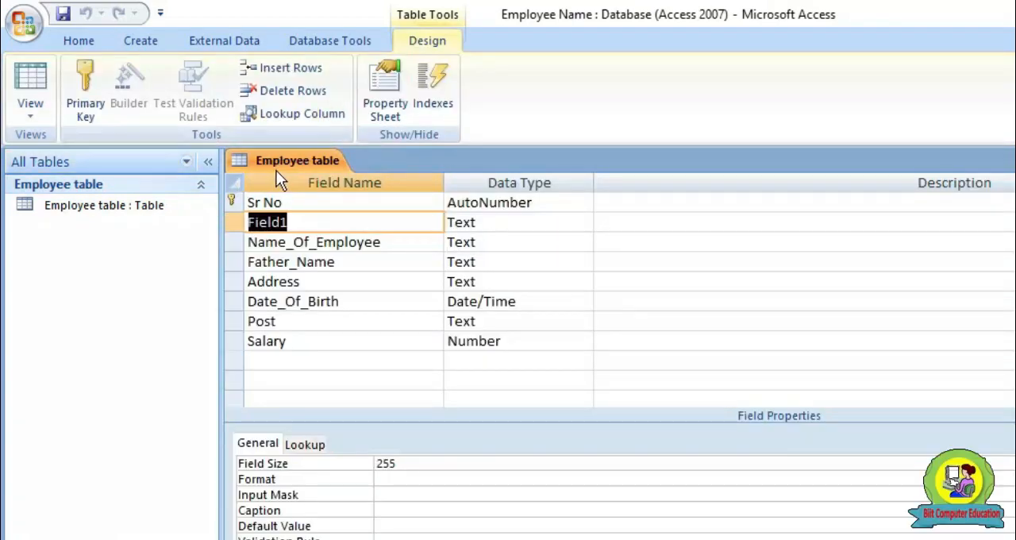
In Design View, remove the original Name_Of_Employee field and rename Field1 as Name_of Employee
key(Down)
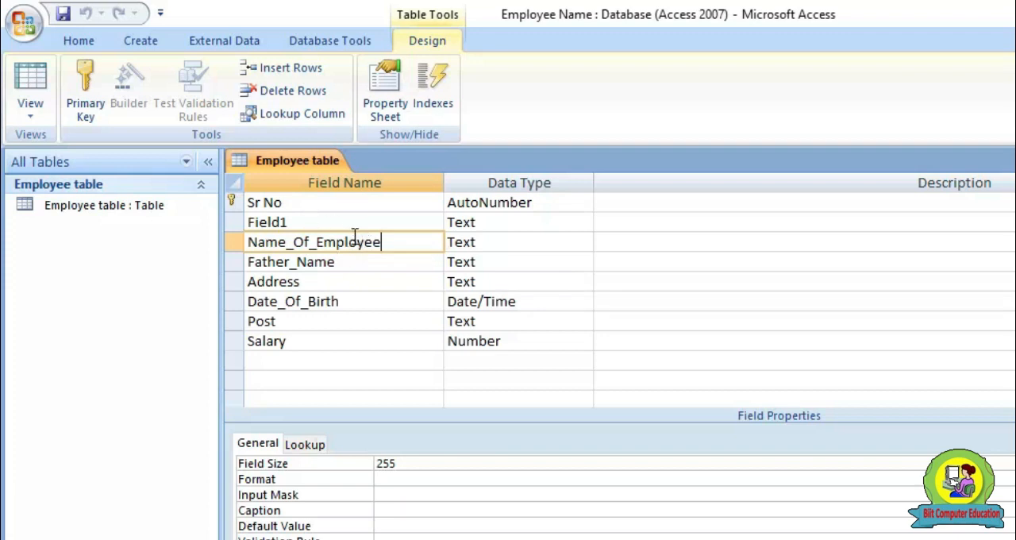
drag(387, 244, 247, 243)
key(ctrl+c)
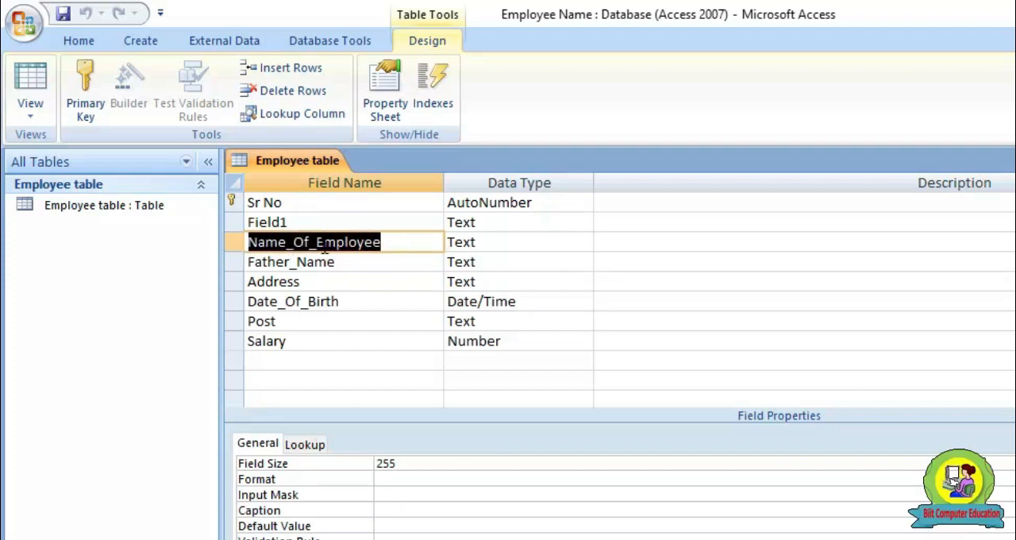
key(Delete)
click(342, 220)
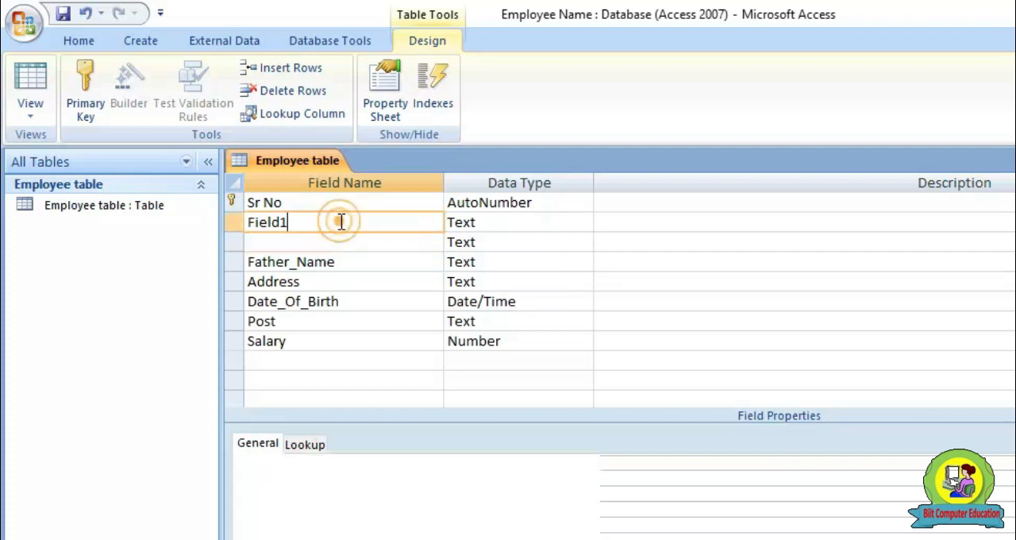
key(BackSpace)
key(BackSpace)
key(BackSpace)
key(BackSpace)
key(BackSpace)
key(BackSpace)
key(ctrl+v)
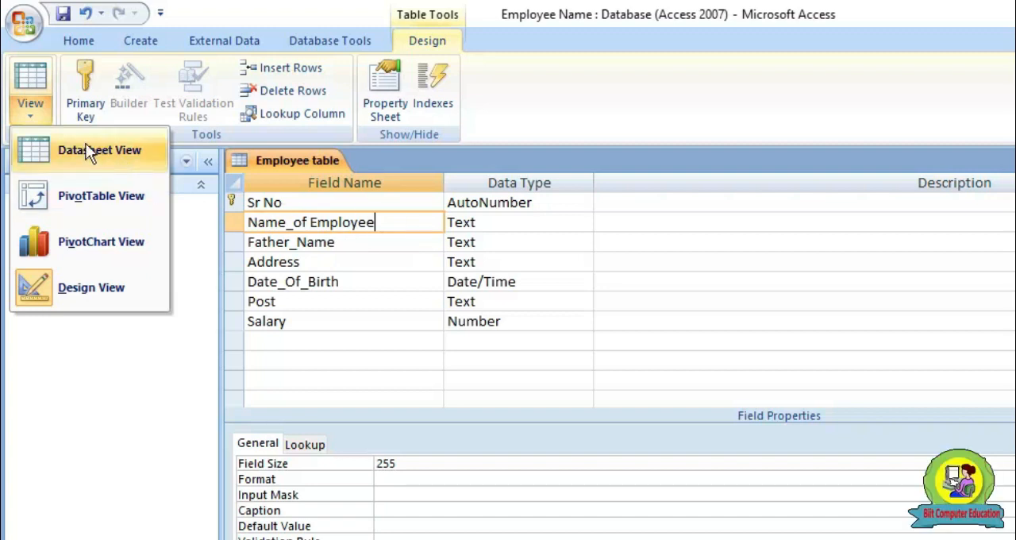
Save the table, switch to Datasheet View and choose the first listed employee name for the first record
click(67, 150)
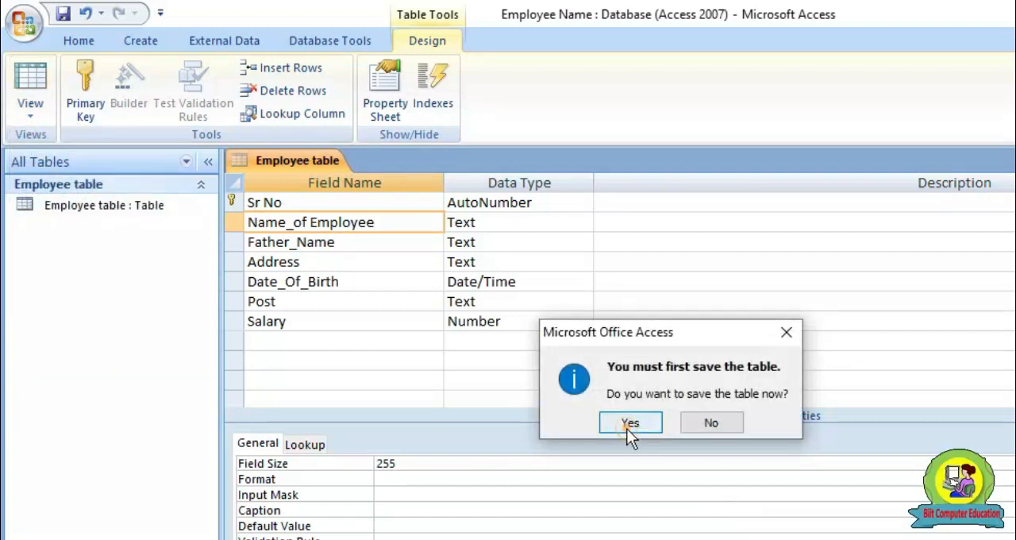
click(629, 425)
click(381, 207)
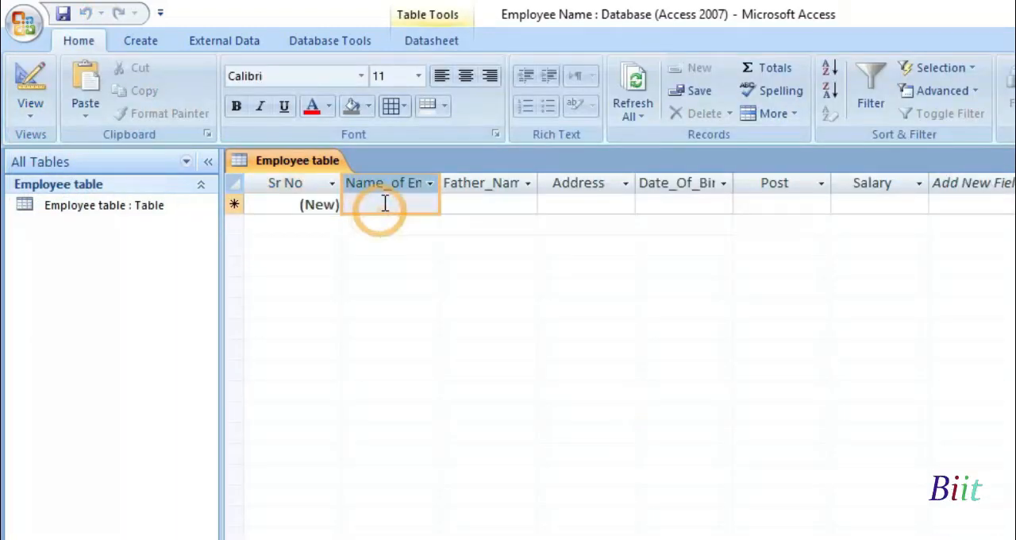
click(428, 207)
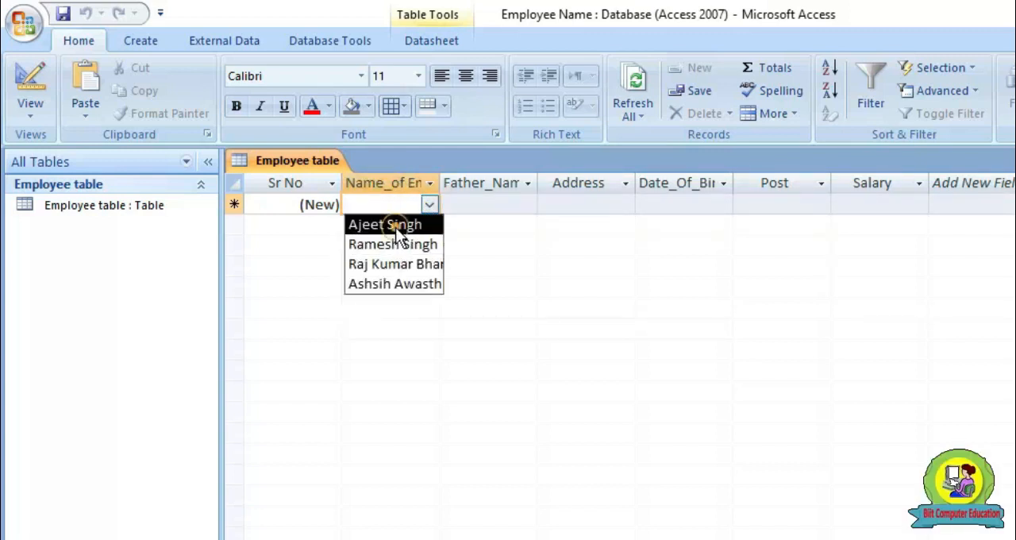
click(396, 226)
click(484, 210)
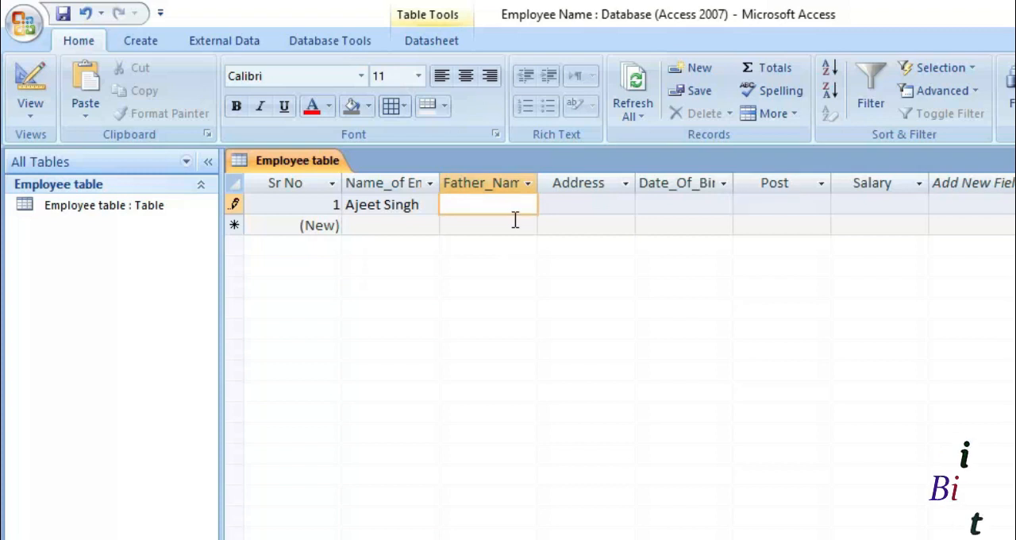
click(431, 206)
click(480, 201)
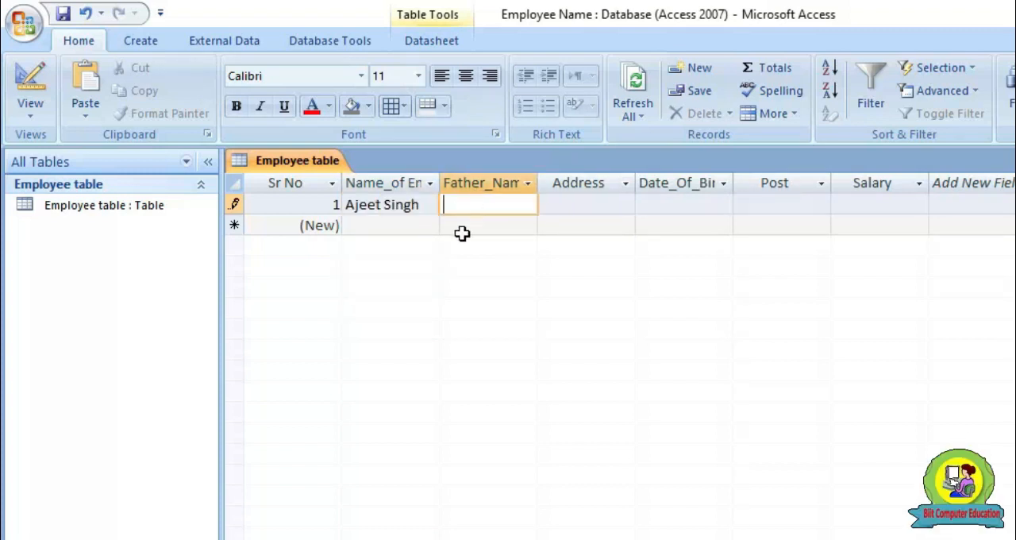
Check the Father_Name field in Design View and return to the Employee table's datasheet
click(35, 98)
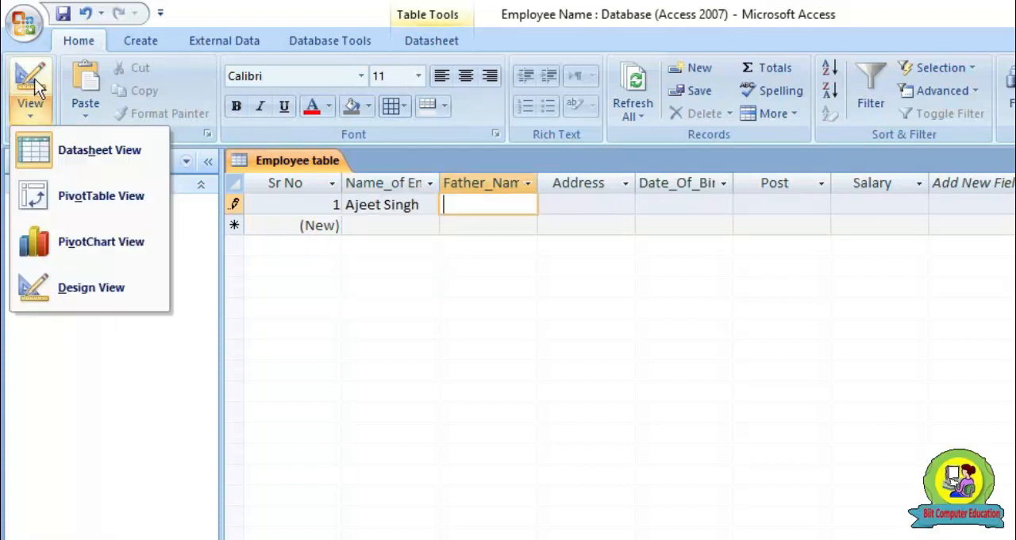
click(74, 286)
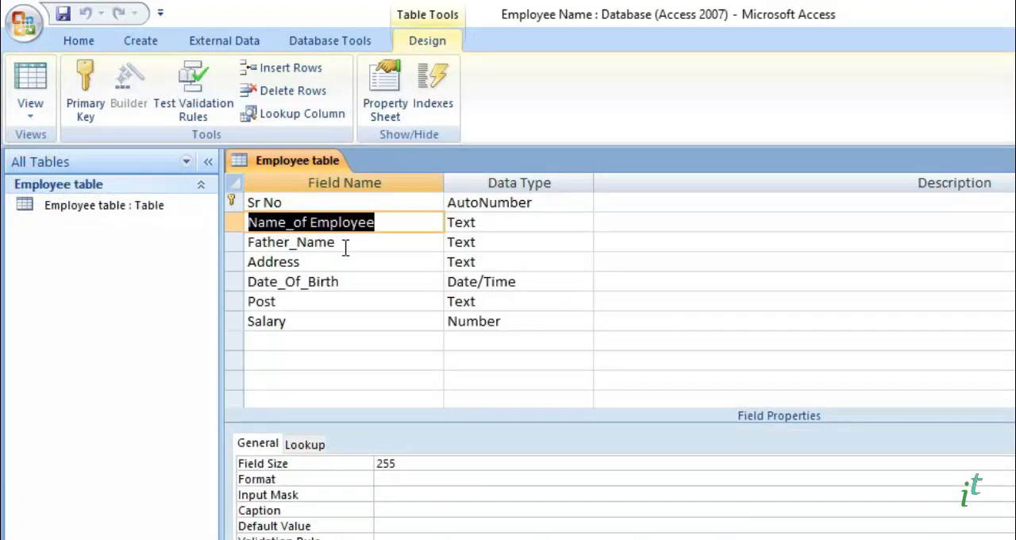
click(347, 243)
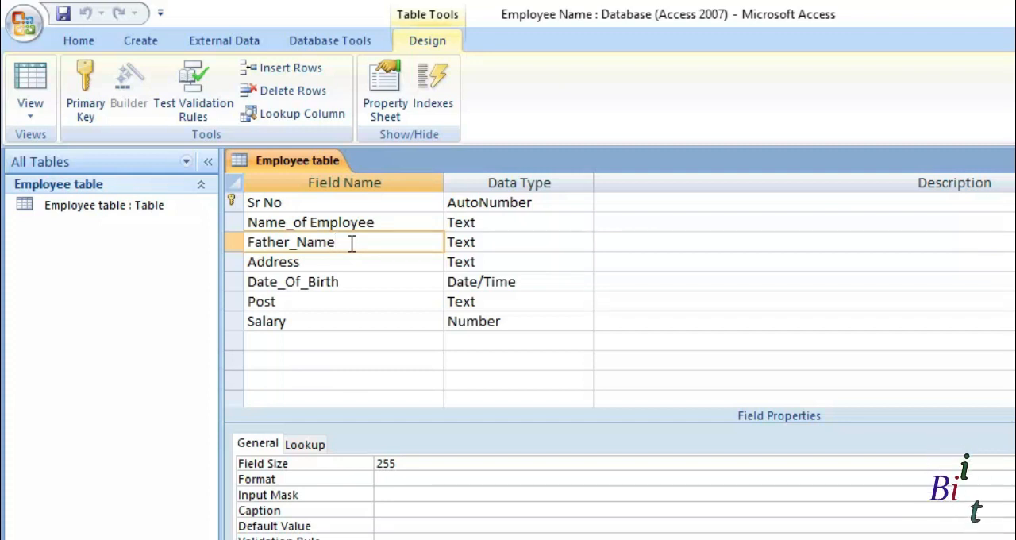
click(30, 112)
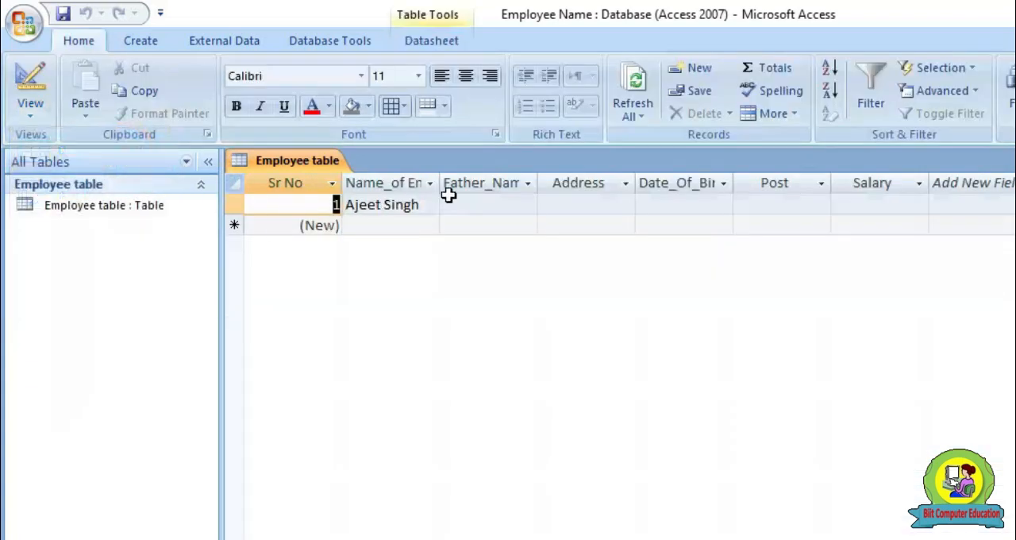
Create a new table and open it in Design View, saving it under the name Father
click(140, 39)
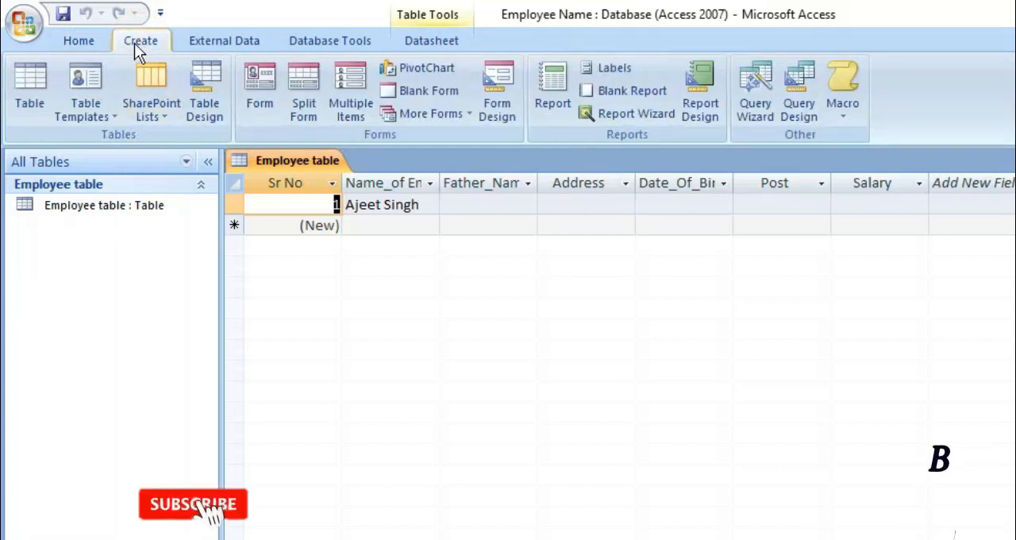
click(26, 106)
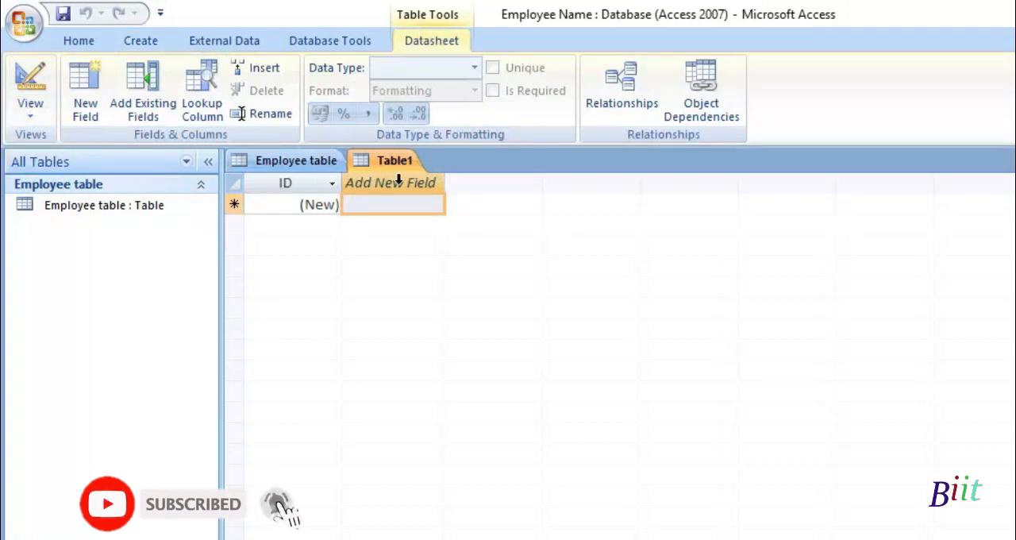
click(27, 119)
click(43, 195)
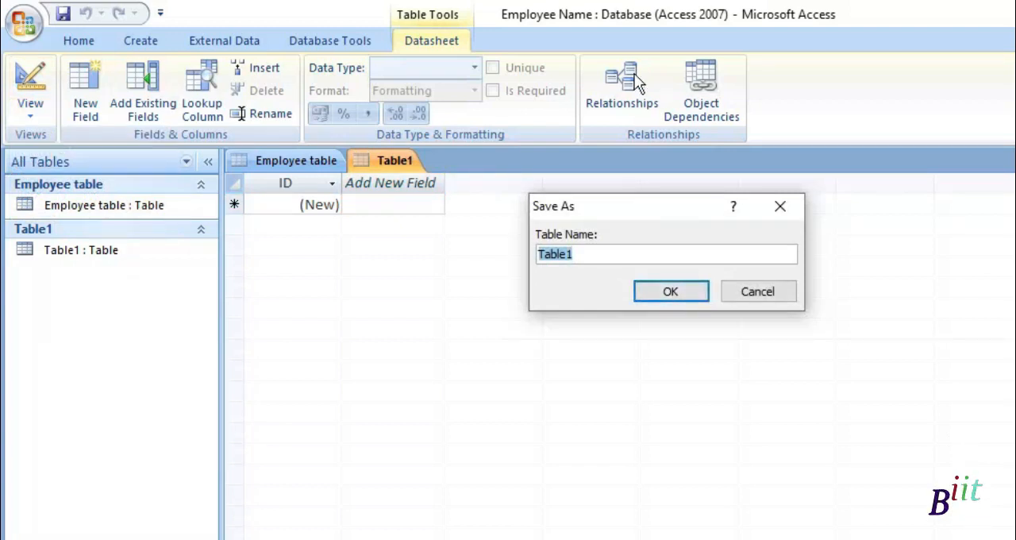
text(Father)
click(671, 289)
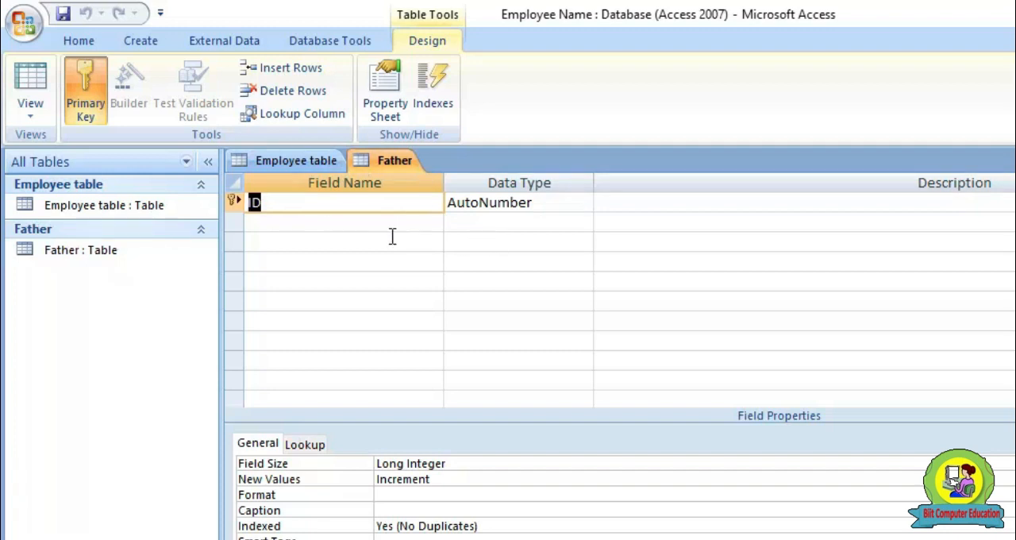
Rename the Father table's ID field as Sr No and add a Father Name field with the Text data type
text(Sr No)
key(Tab)
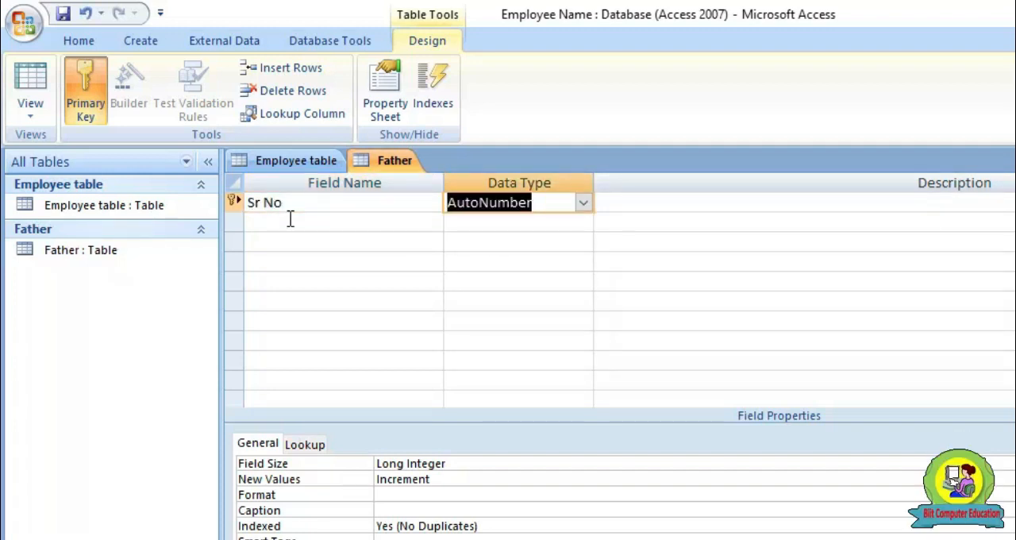
key(Down)
click(291, 220)
text(F)
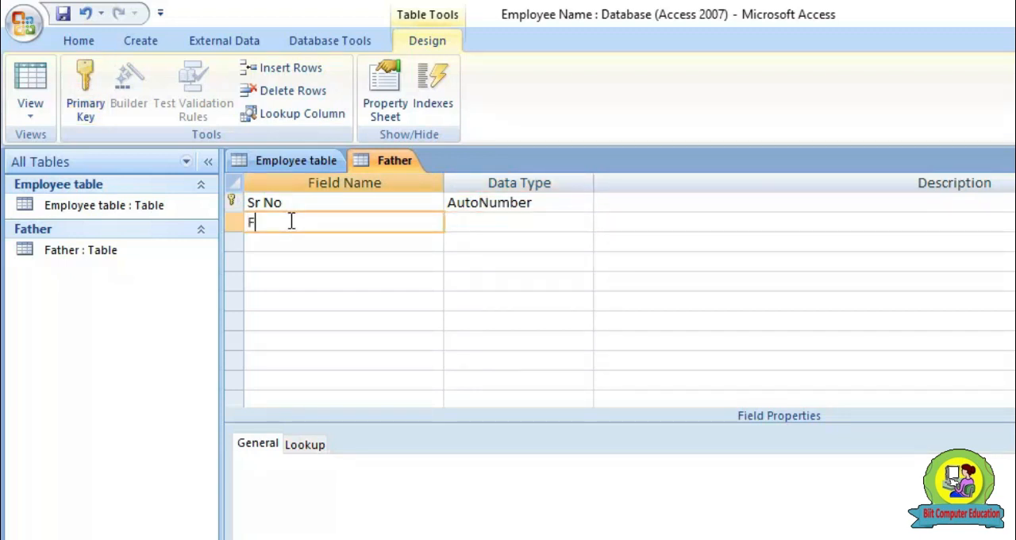
text(ather Name)
key(Tab)
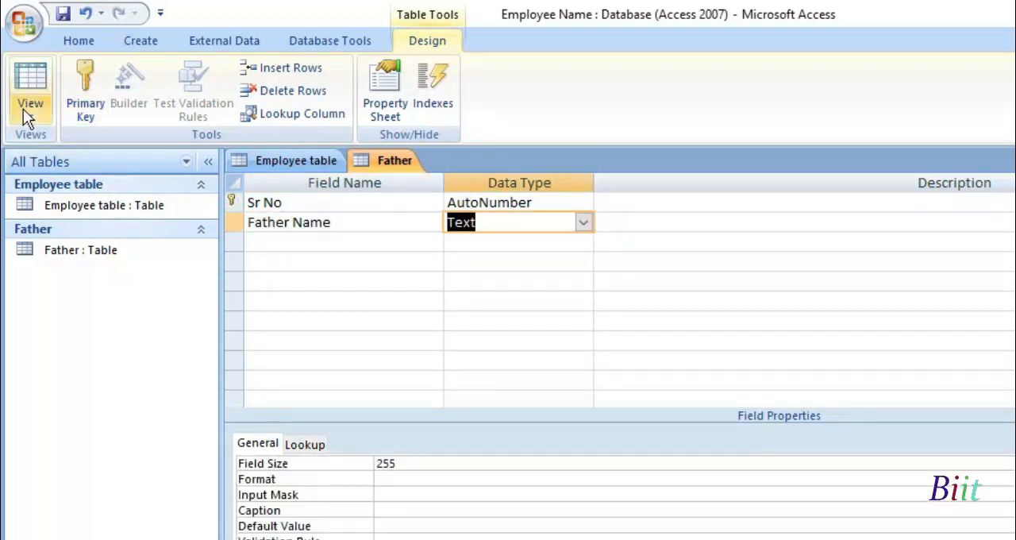
Save the Father table, switch to Datasheet View and enter five fathers' names in the Father Name column
click(23, 109)
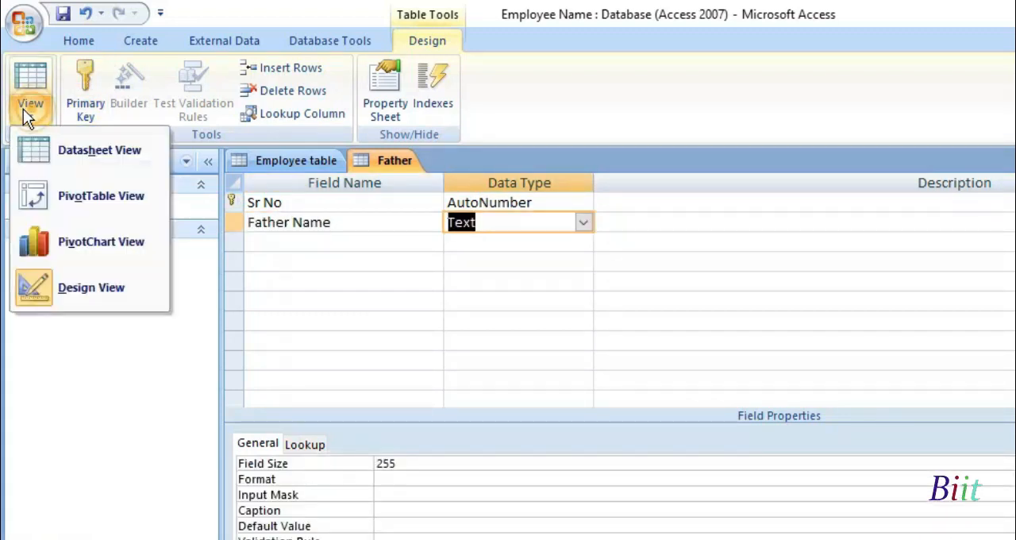
click(73, 151)
click(627, 423)
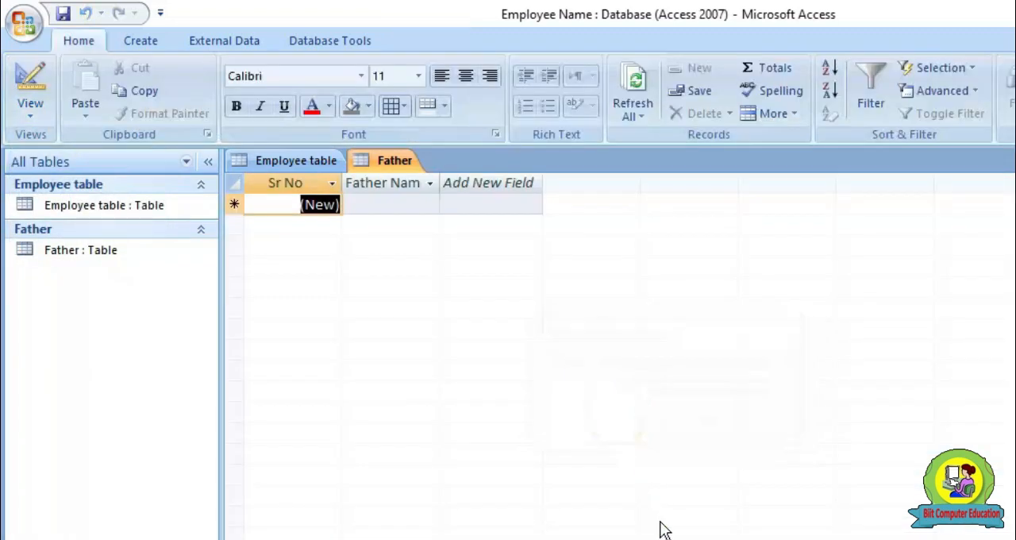
click(386, 204)
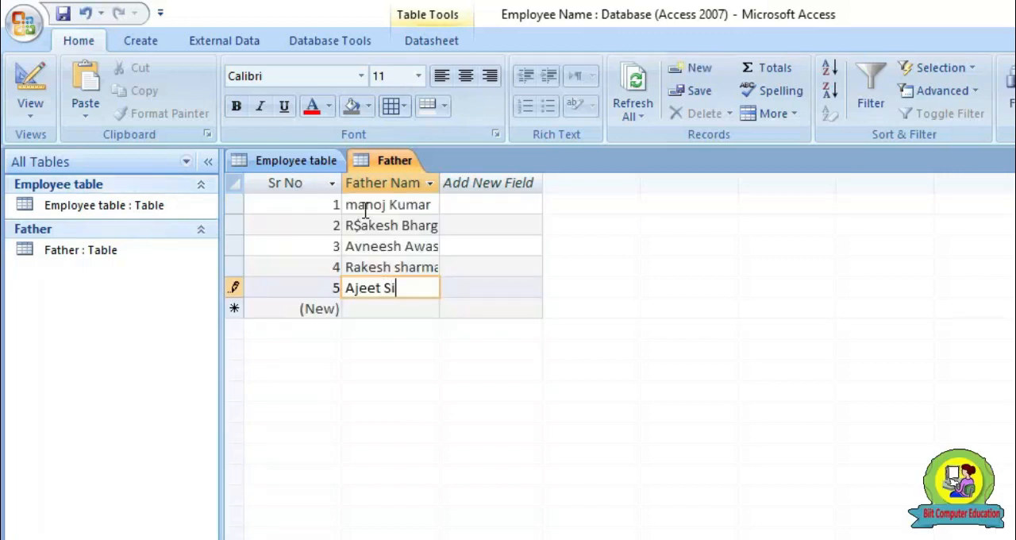
key(Return)
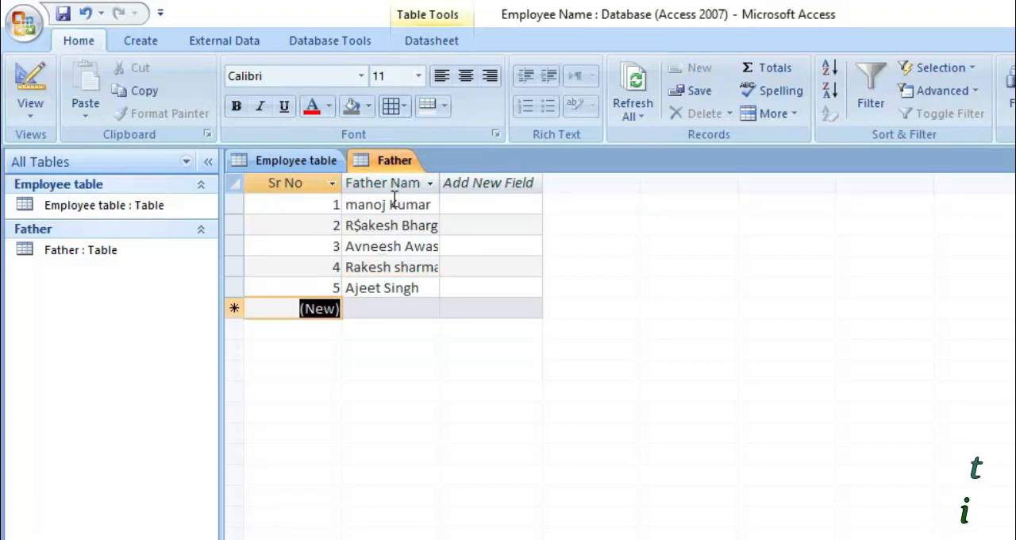
Compare the Employee and Father tables, ending on the Father_Name cell of the first Employee table record
click(308, 162)
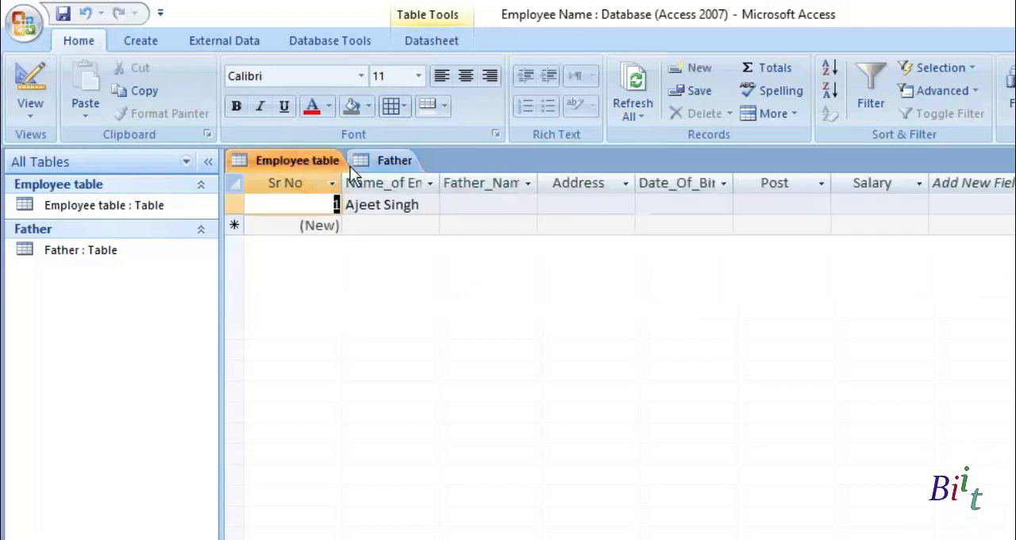
click(382, 164)
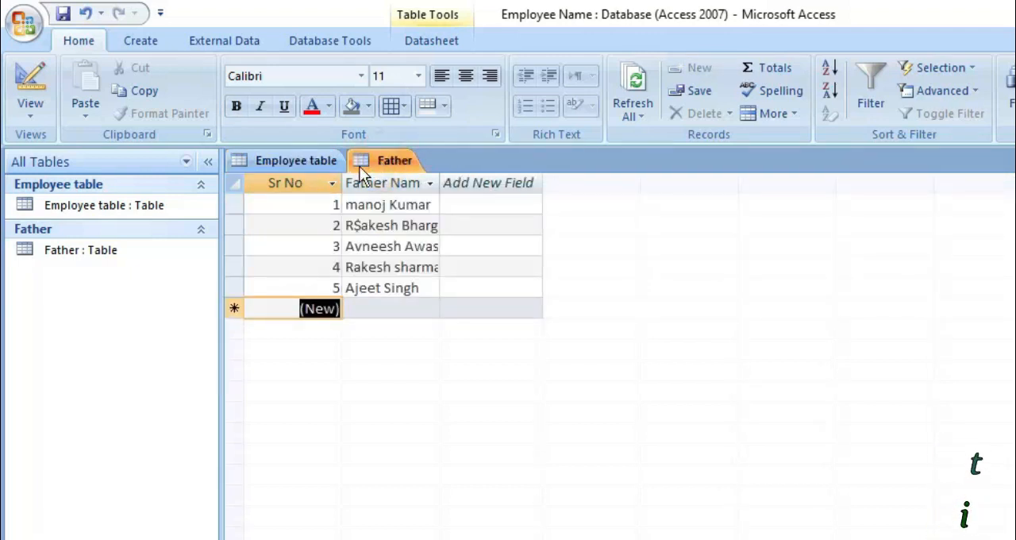
click(296, 158)
click(499, 203)
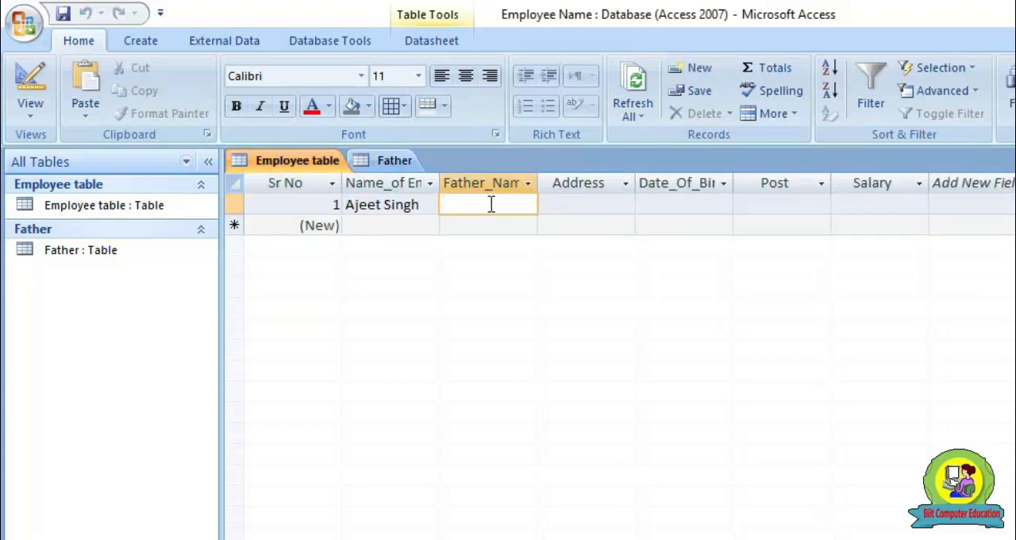
Open the Employee table in Design View and set the Father_Name field's lookup display control to List Box
click(28, 119)
click(89, 302)
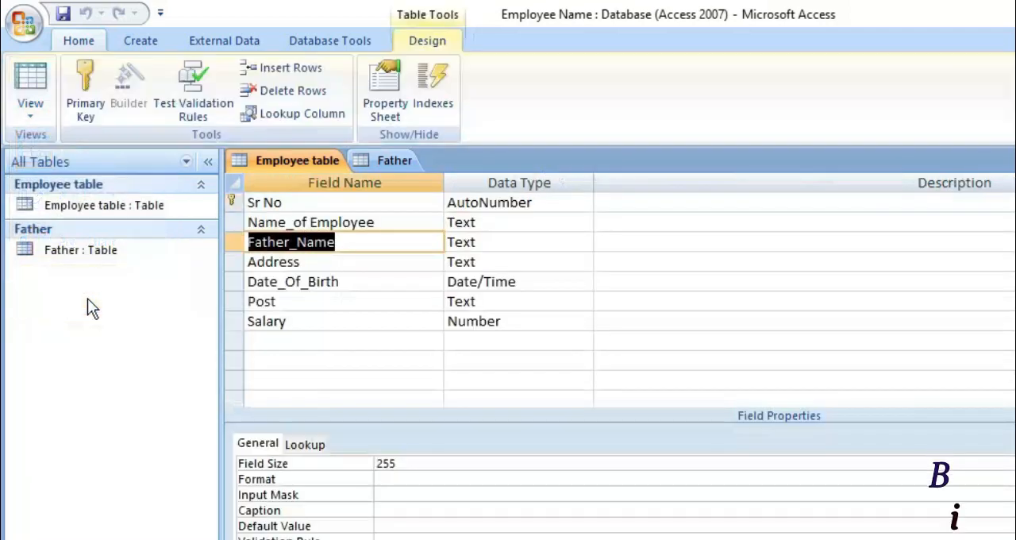
click(361, 247)
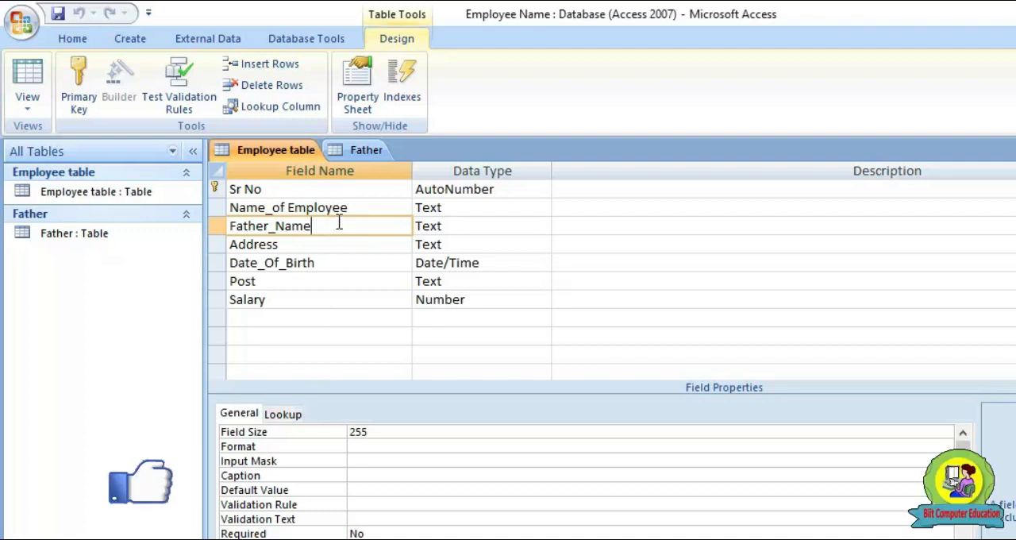
click(282, 414)
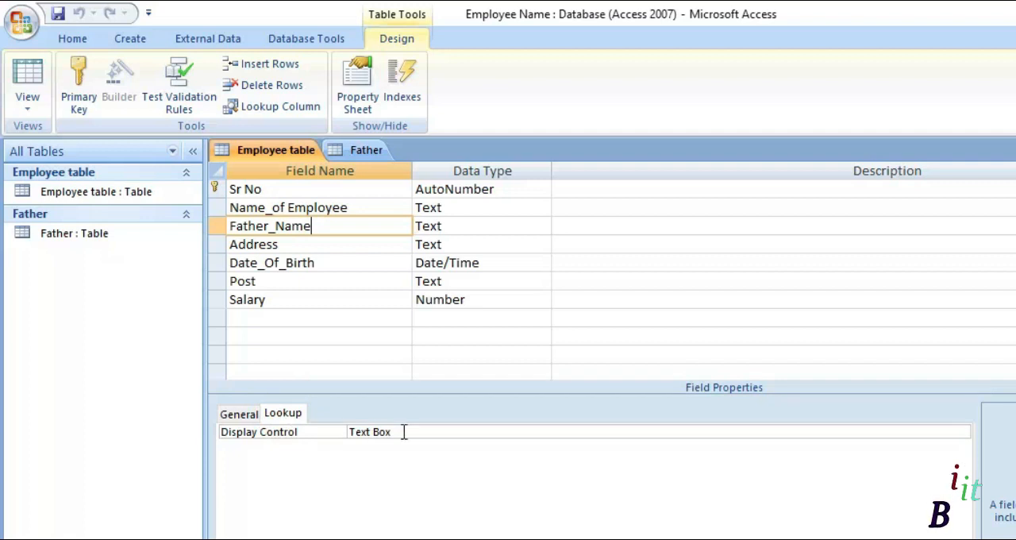
click(402, 432)
click(962, 432)
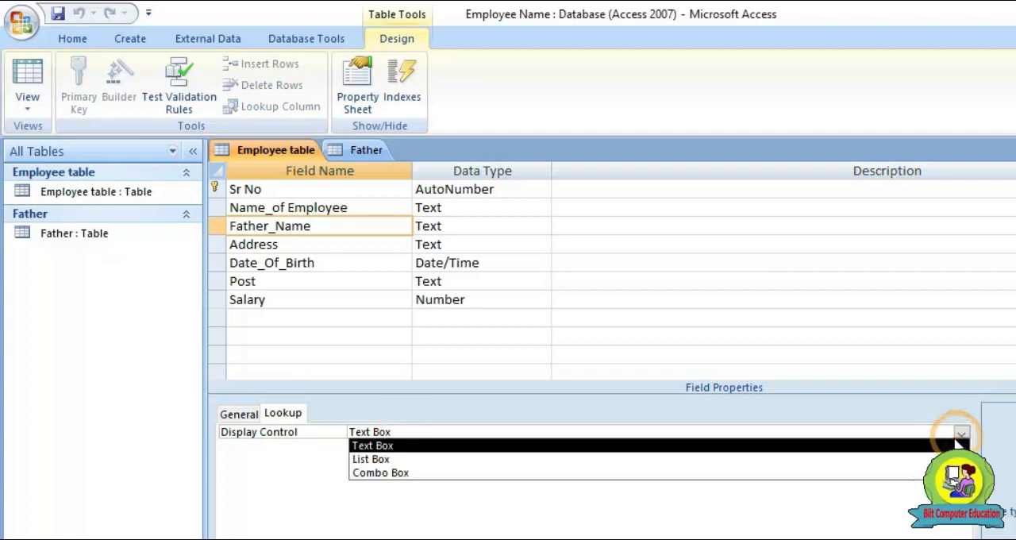
click(428, 459)
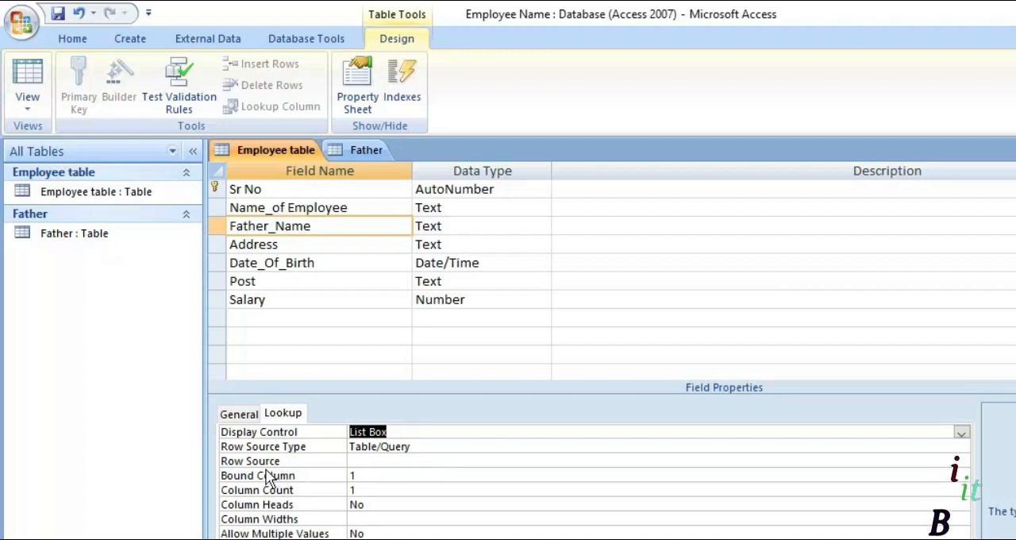
Set the Father_Name lookup's row source to a saved query on the Father table that returns its Father Name field
click(383, 465)
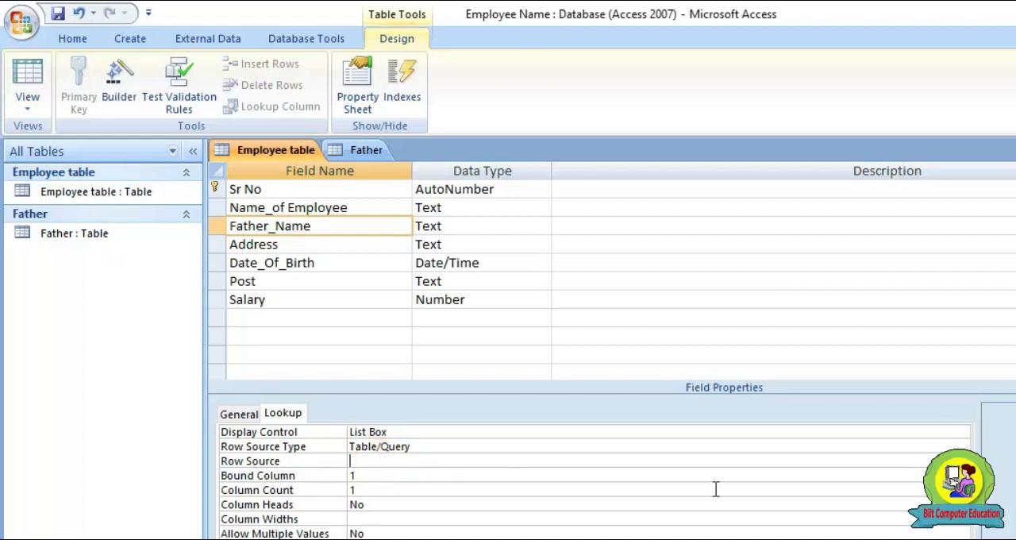
click(947, 461)
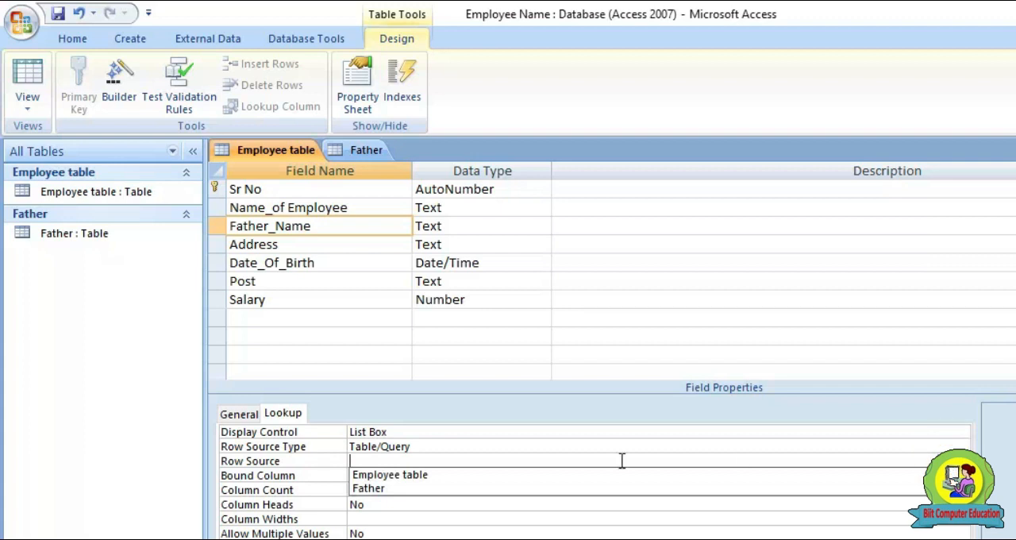
click(374, 491)
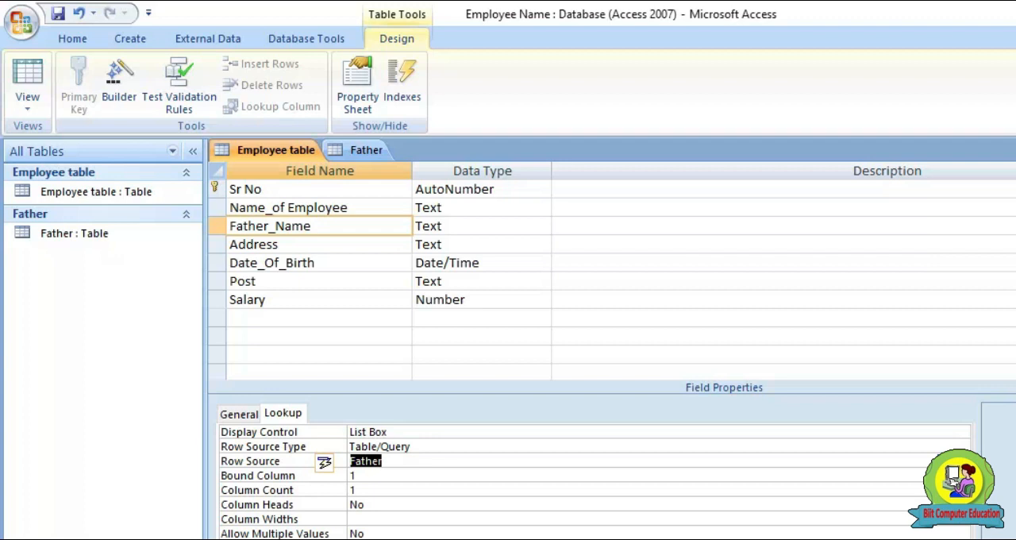
click(962, 460)
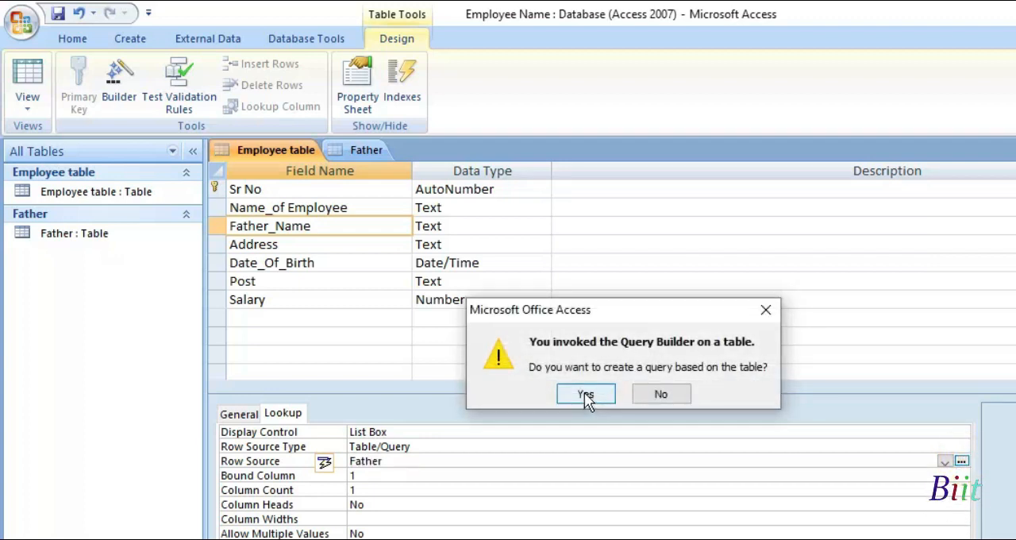
click(585, 394)
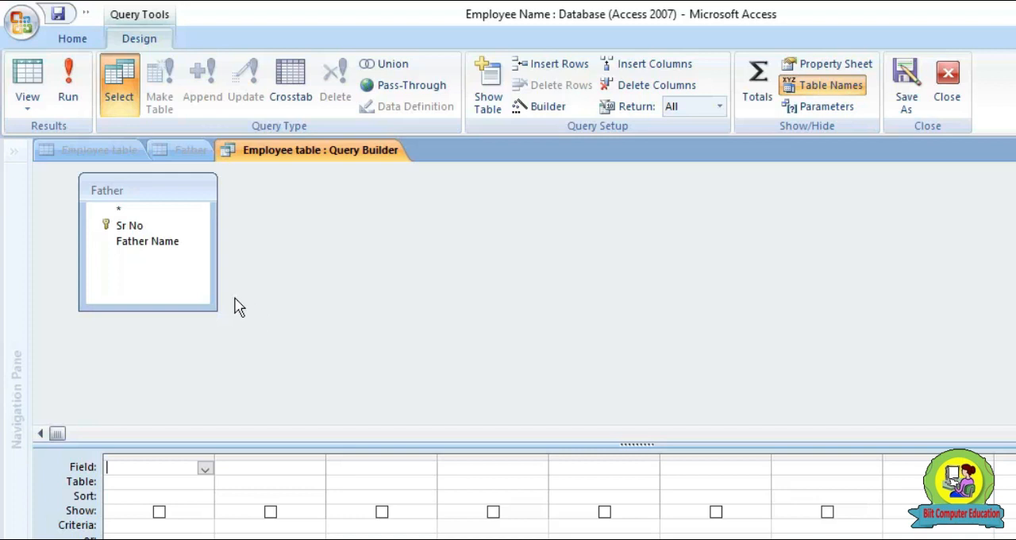
drag(166, 246, 153, 474)
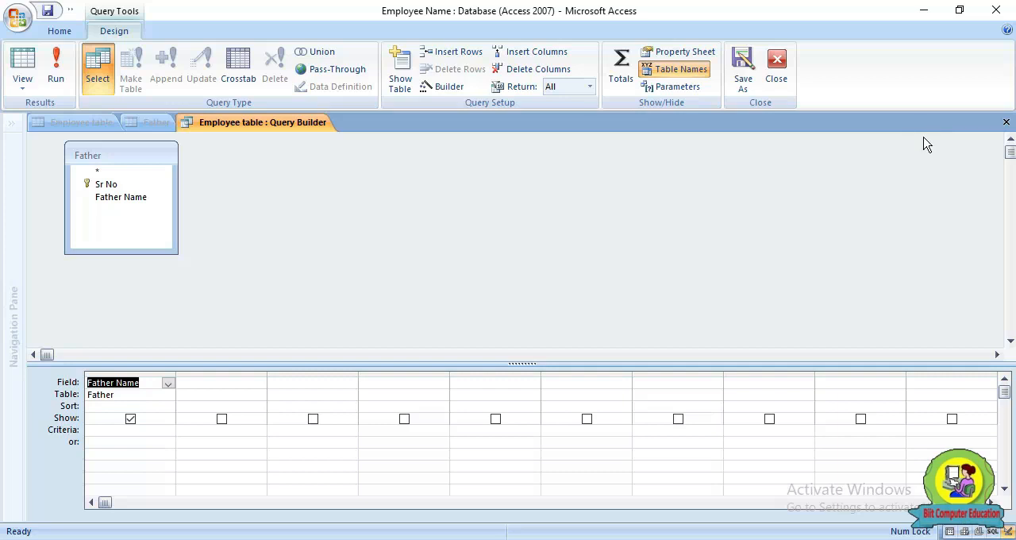
click(1006, 124)
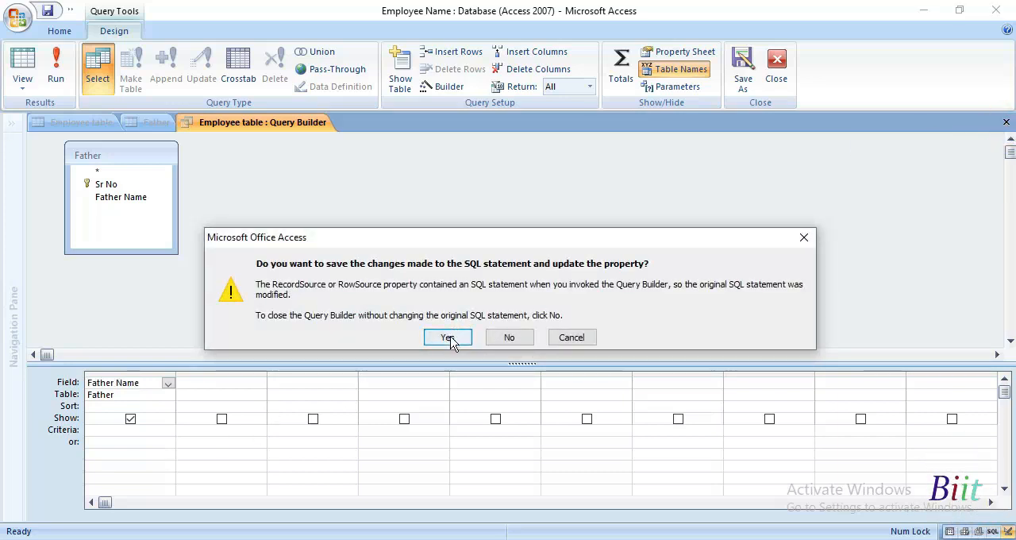
click(448, 338)
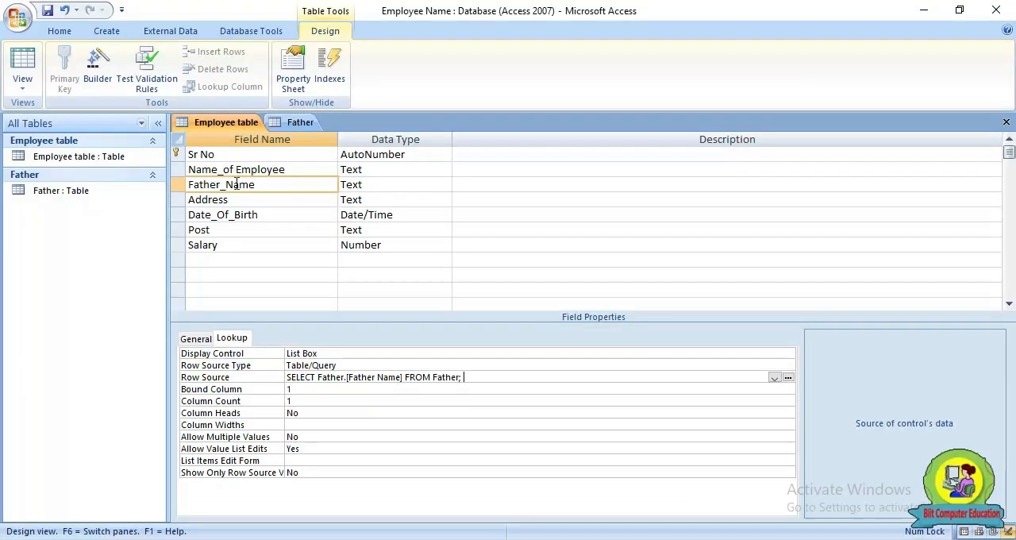
Save the Employee table's design changes and switch it to Datasheet View
click(22, 84)
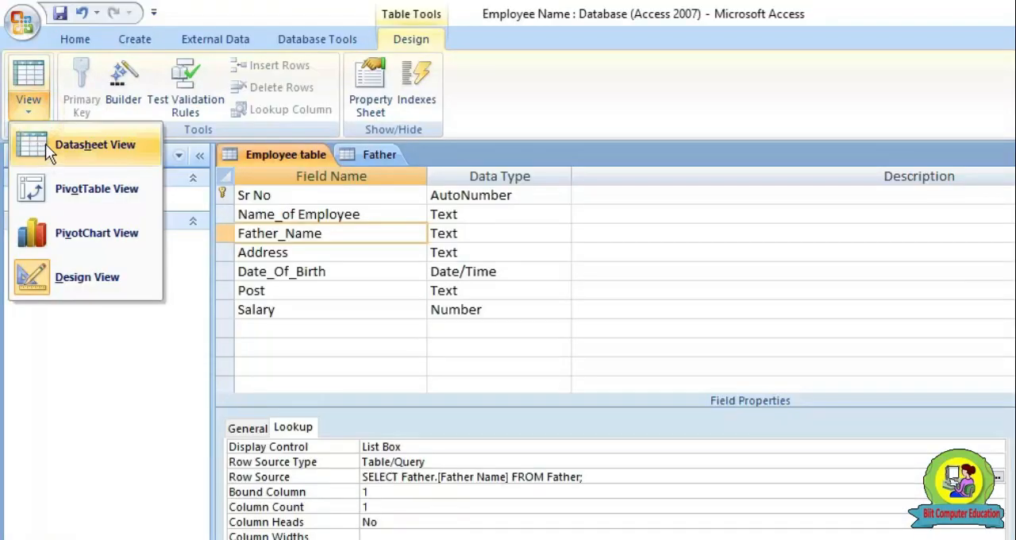
click(46, 147)
click(610, 410)
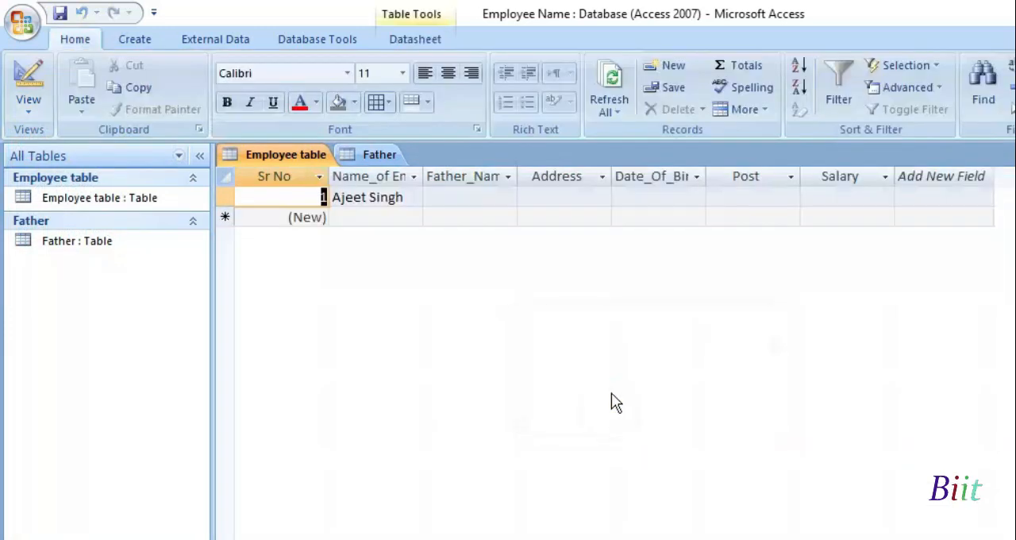
Check the employee name list in the first record, and choose the last listed father's name for its Father_Name field
click(436, 198)
click(374, 198)
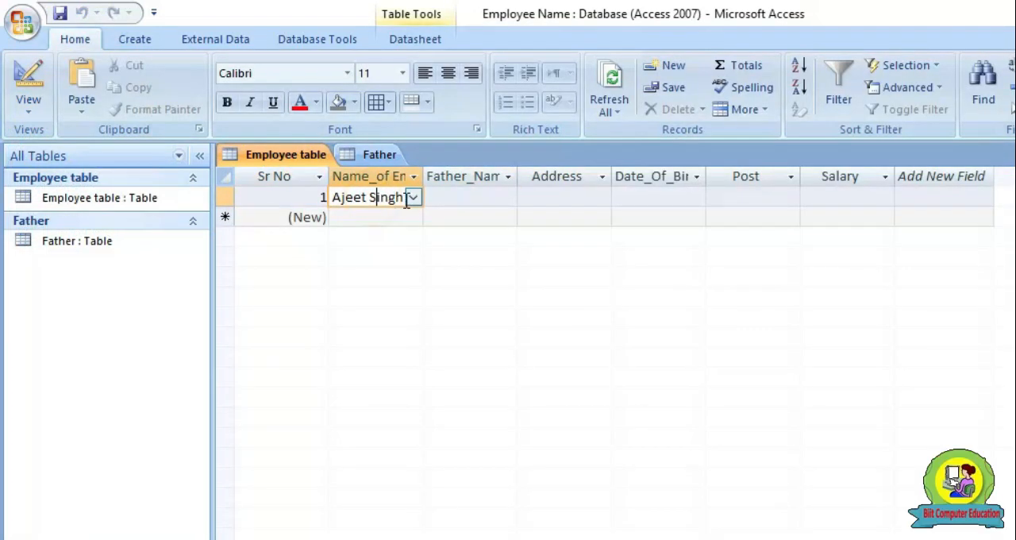
click(413, 198)
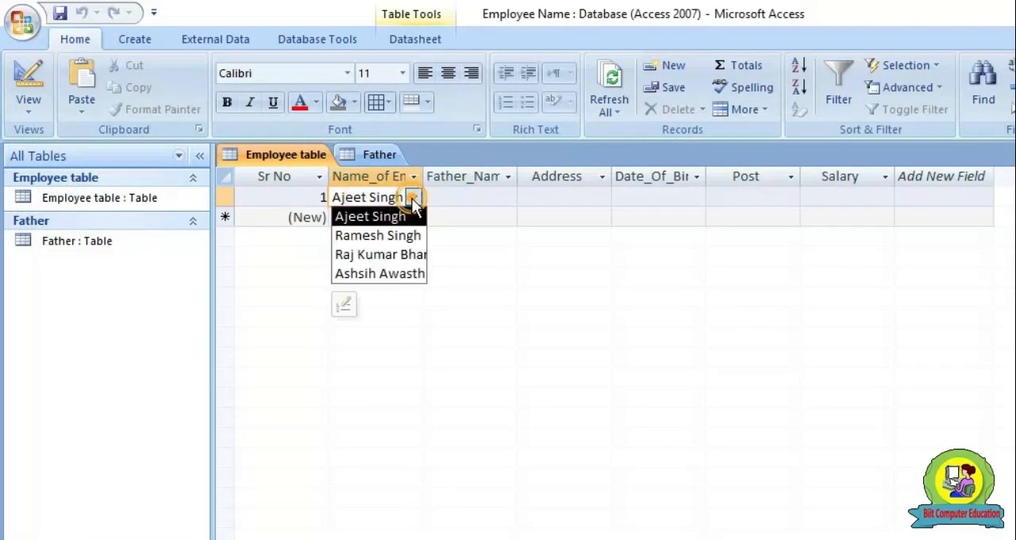
click(466, 197)
click(508, 197)
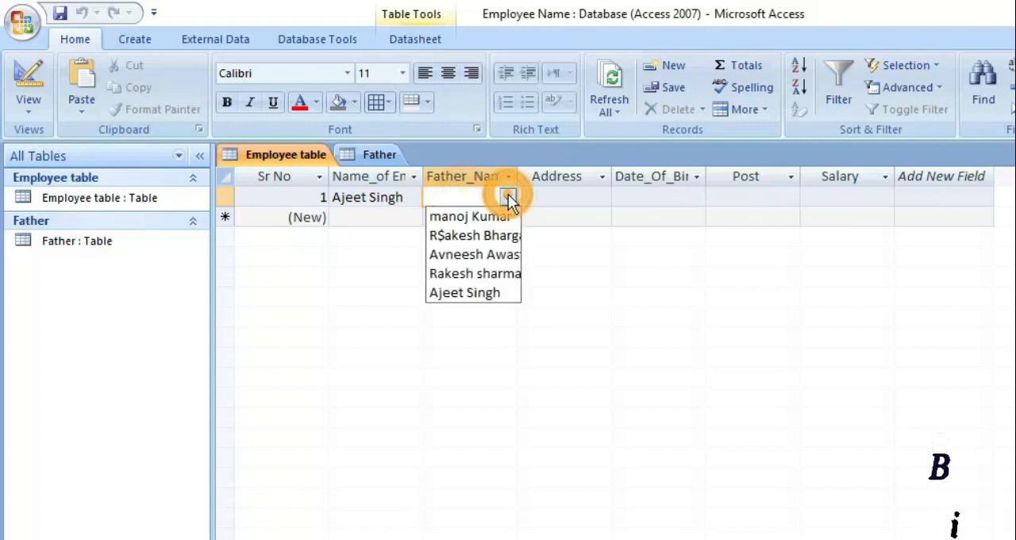
click(486, 288)
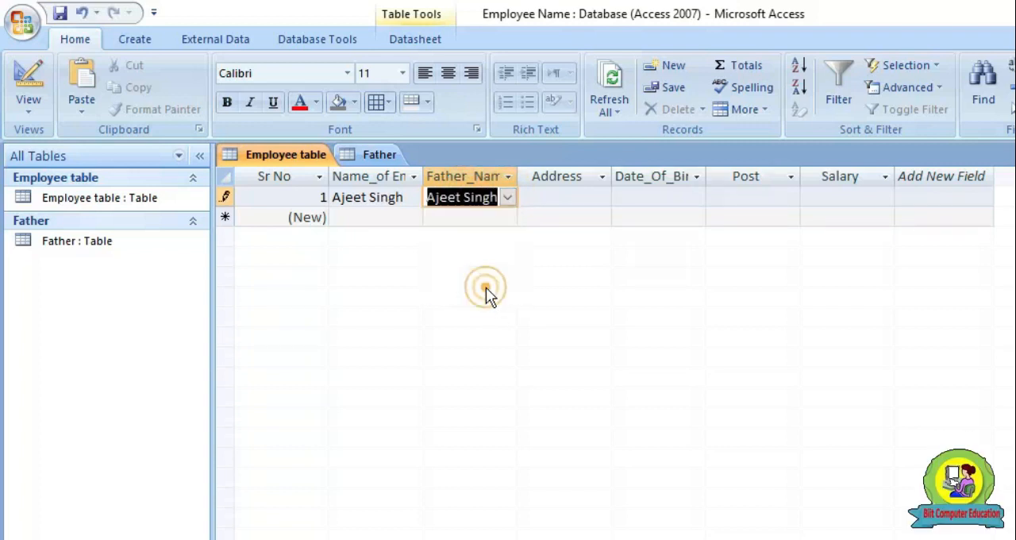
Complete the first employee record with an address, a date of birth, the post Manager and a salary of 15000
click(559, 201)
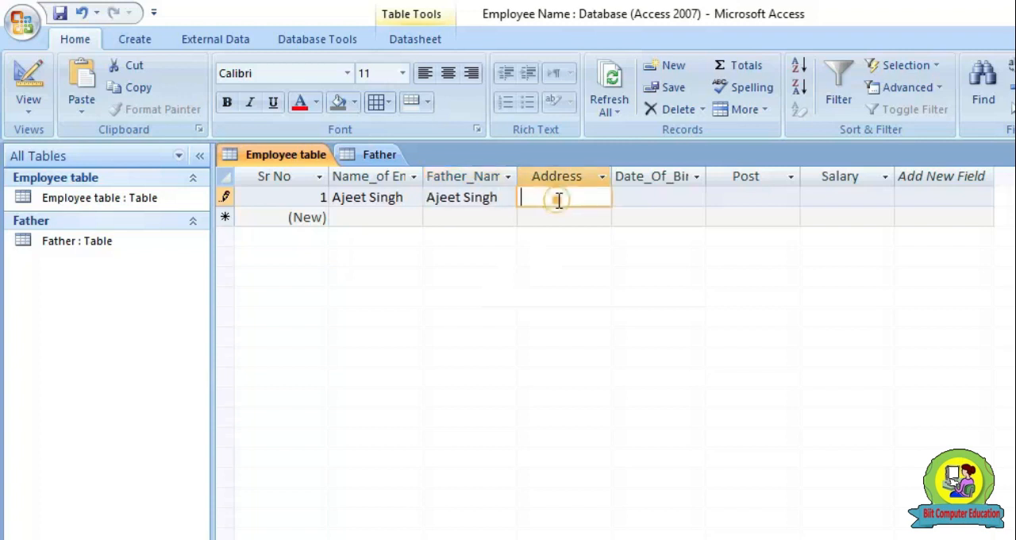
text(Barabanki)
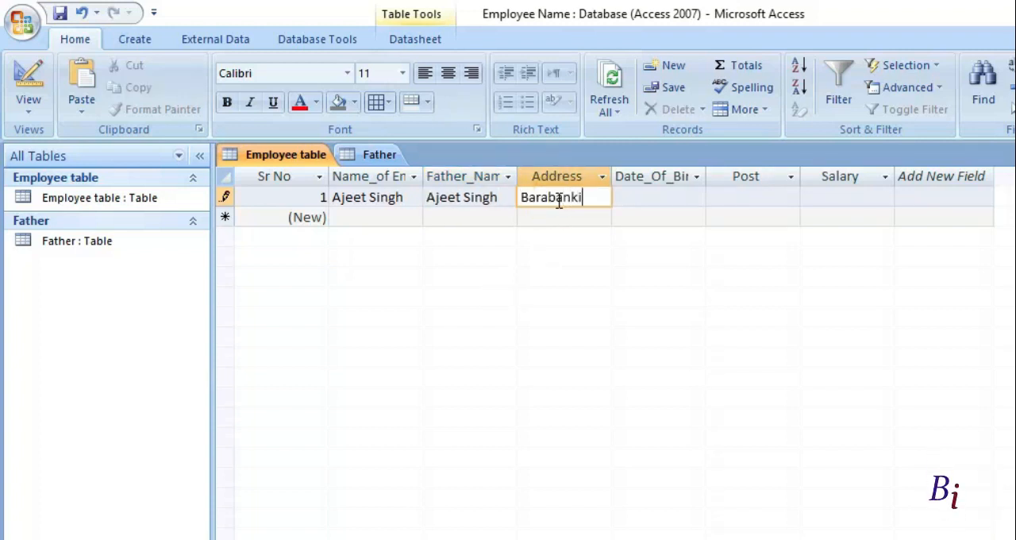
key(Tab)
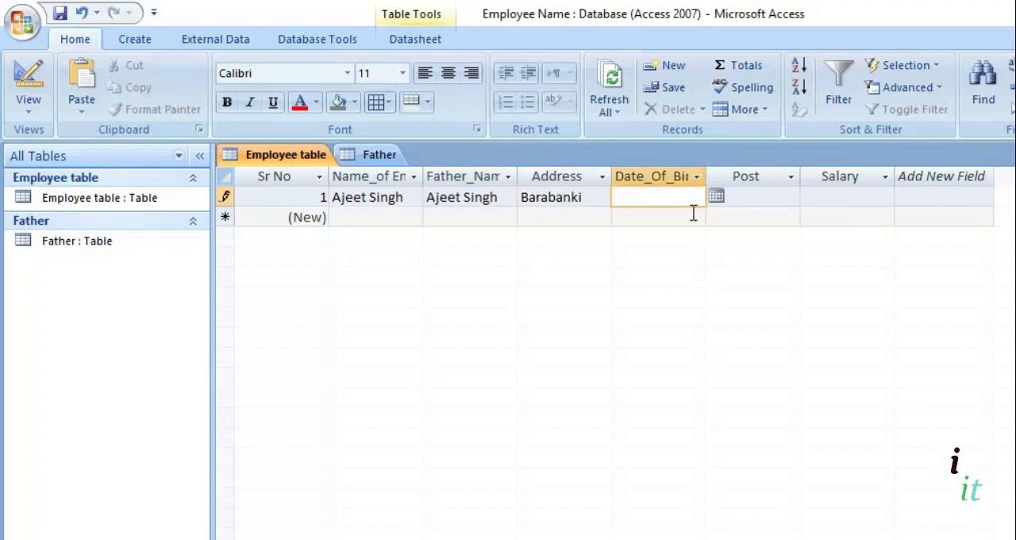
click(717, 195)
click(638, 286)
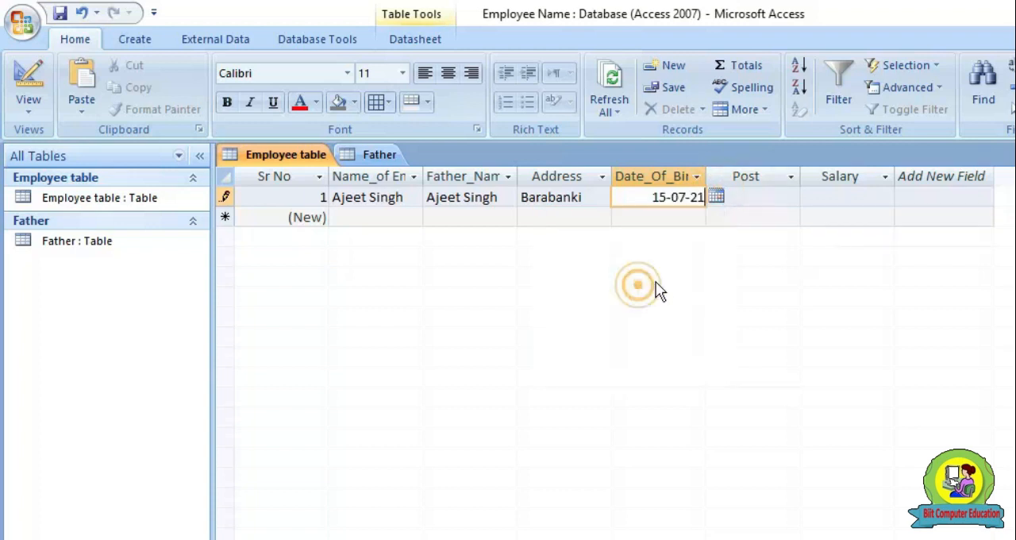
click(742, 196)
text(Man)
key(Tab)
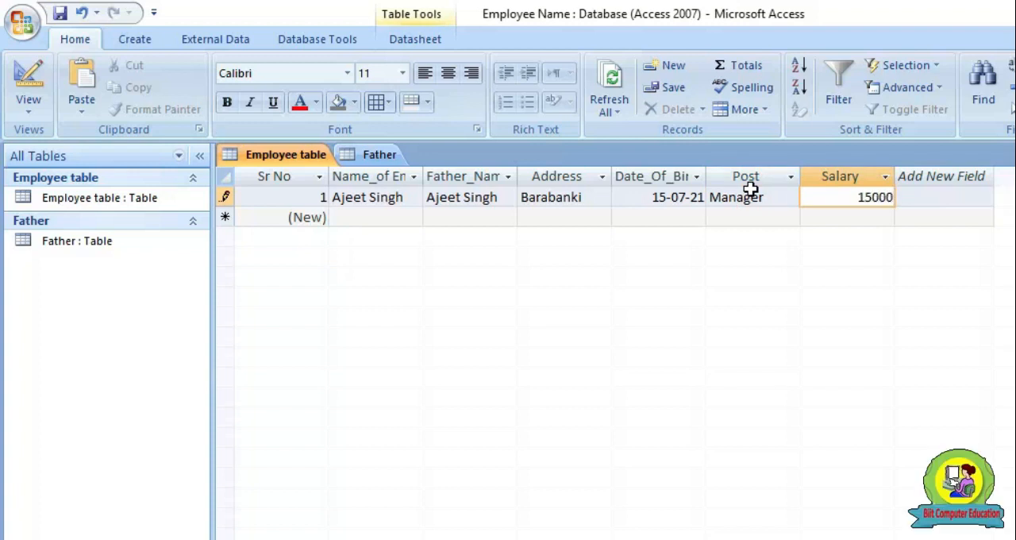
key(Tab)
key(Tab)
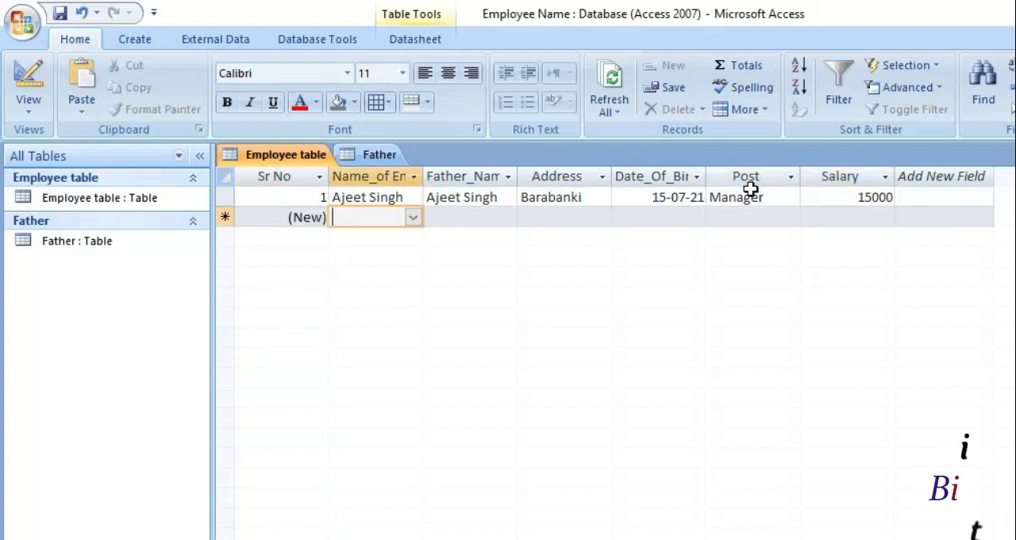
Assign the second listed employee name to the first record and the first listed name to a new second record
click(414, 216)
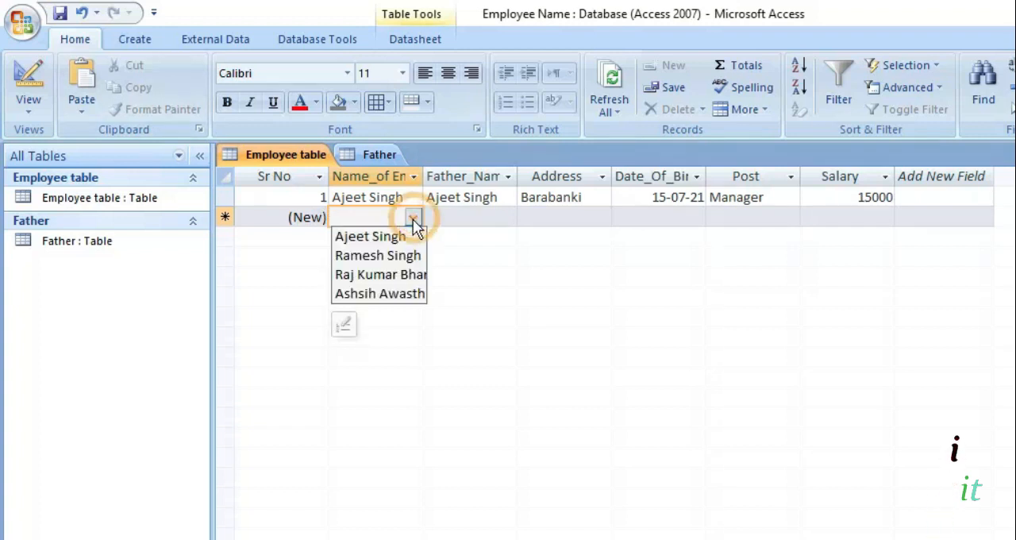
click(402, 256)
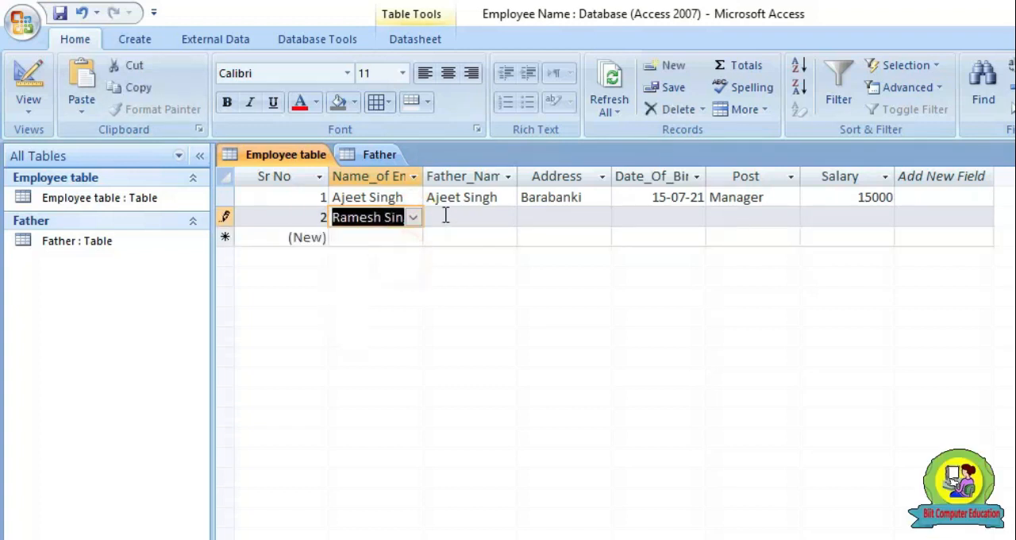
click(445, 218)
click(420, 218)
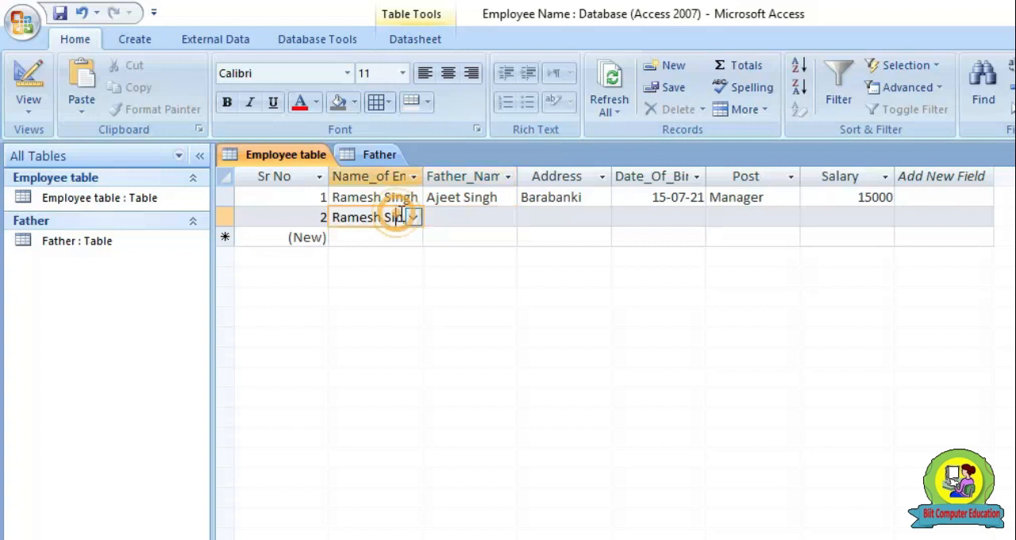
click(413, 216)
click(386, 238)
Choose the second listed father's name for the second employee record and fill in its address and date of birth
click(447, 218)
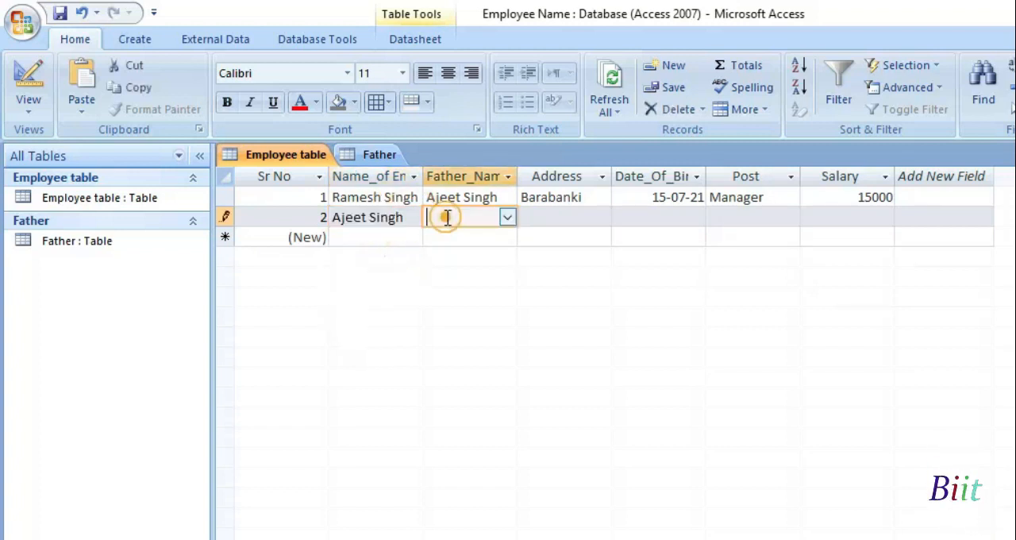
click(507, 216)
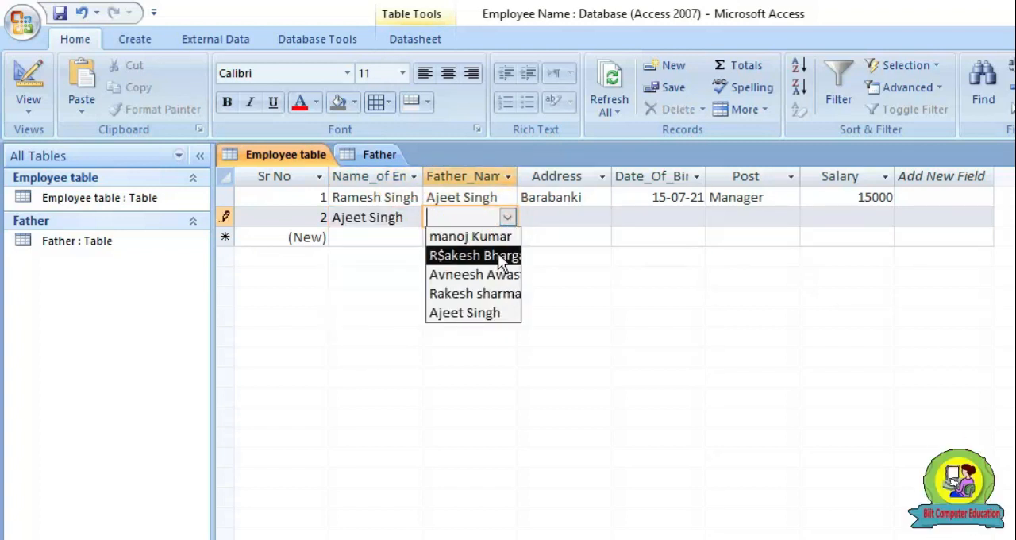
click(498, 252)
click(563, 215)
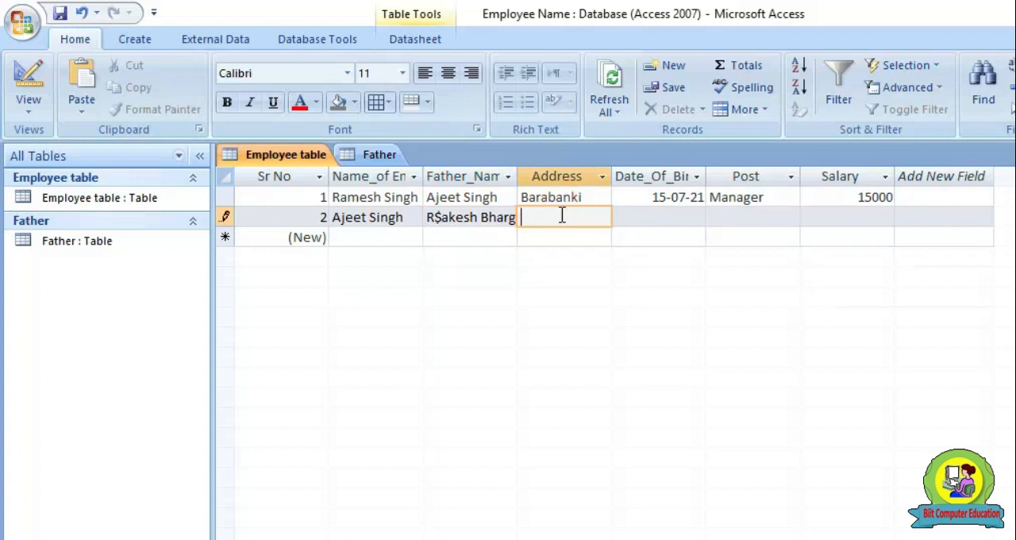
text(Dewa)
key(Tab)
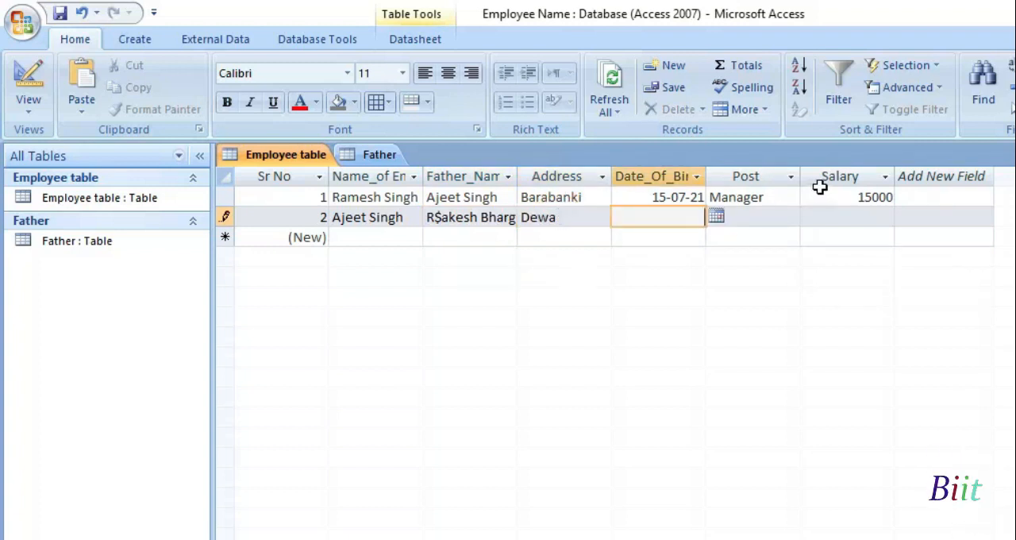
click(716, 217)
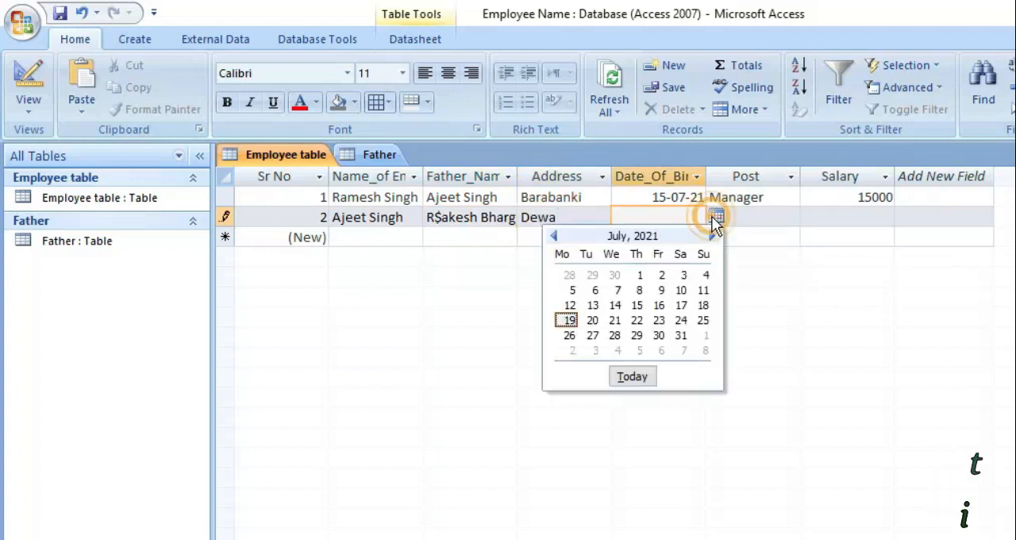
click(616, 323)
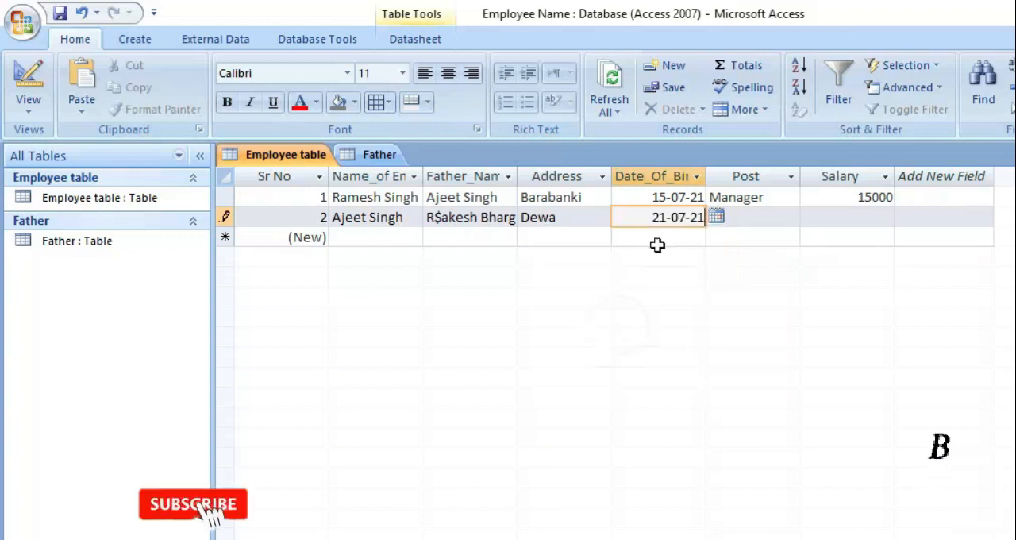
Correct the year of the date of birth in the first and second employee records
click(675, 197)
click(702, 201)
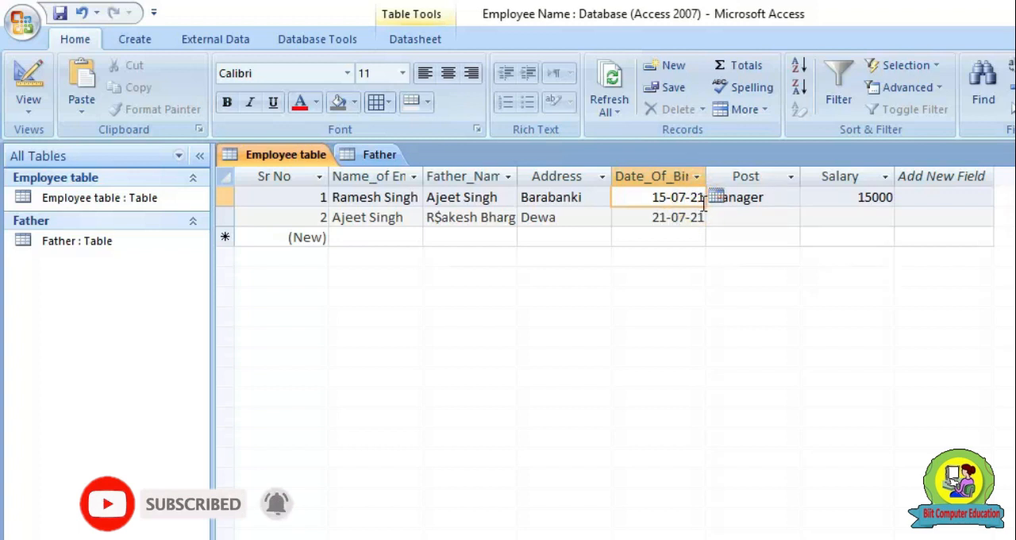
click(702, 219)
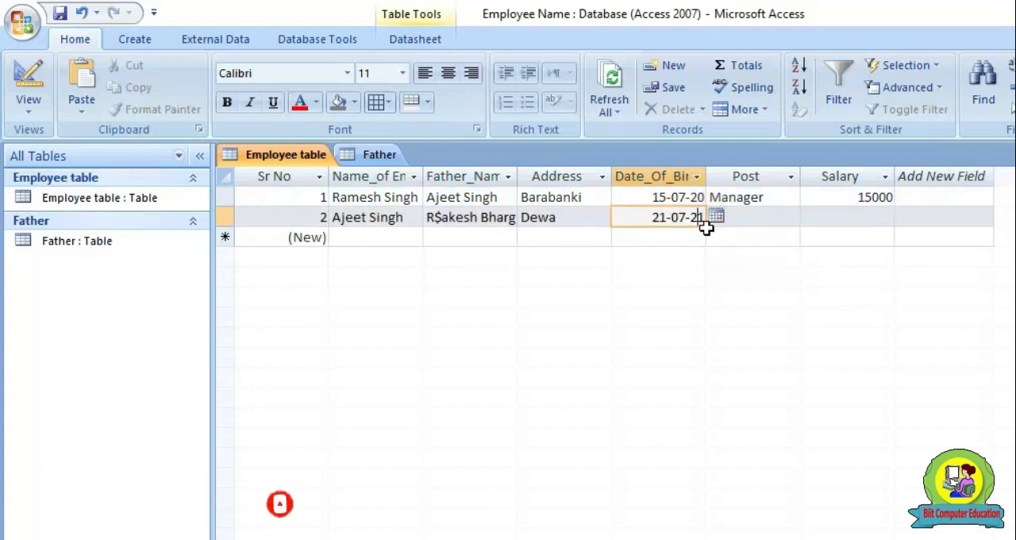
key(BackSpace)
key(BackSpace)
text(99)
Complete the second employee record with the post Peon and a salary of 12000
key(Tab)
text(Peon)
key(Tab)
text(1)
text(2000)
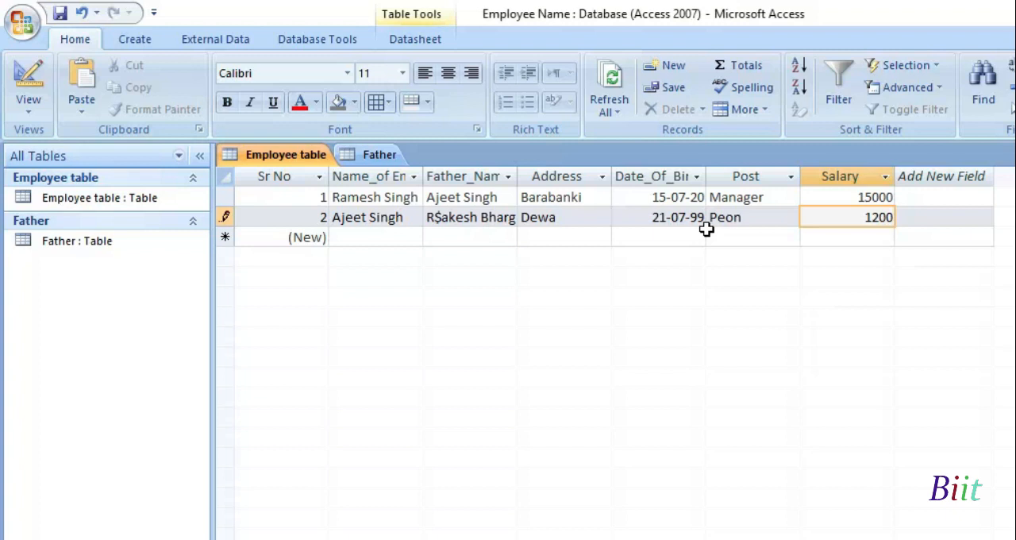
key(Tab)
key(Tab)
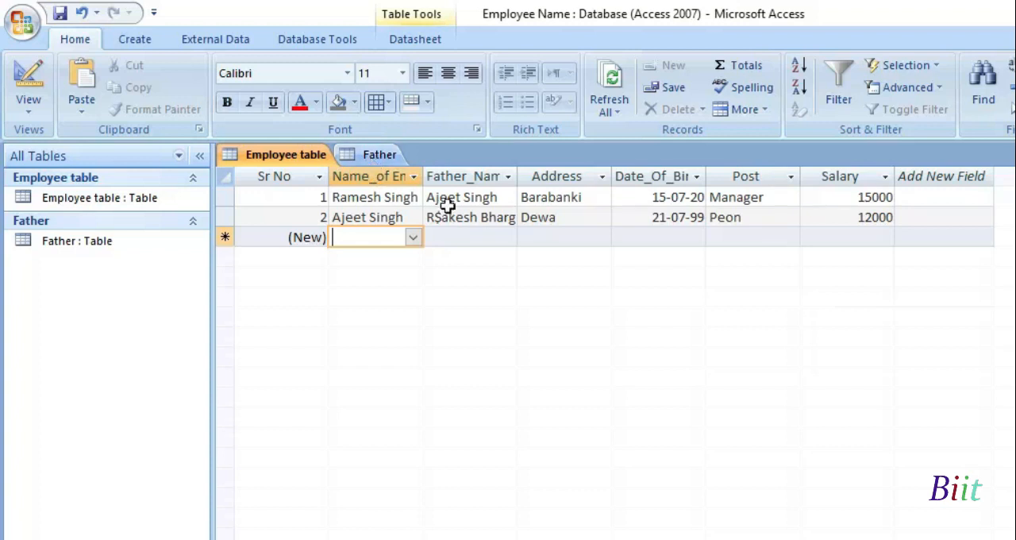
Close the Father table and open the Employee table in Design View
click(354, 152)
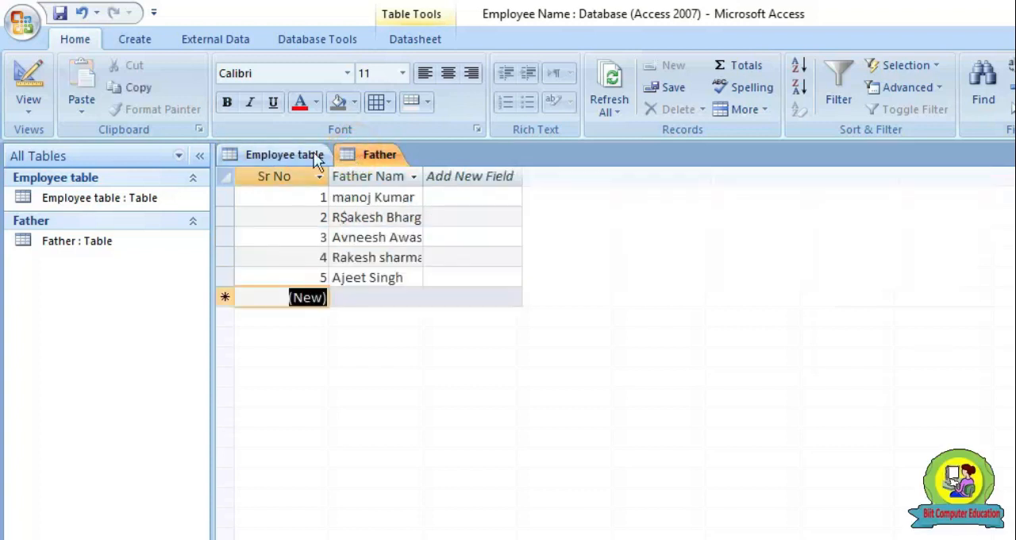
click(280, 158)
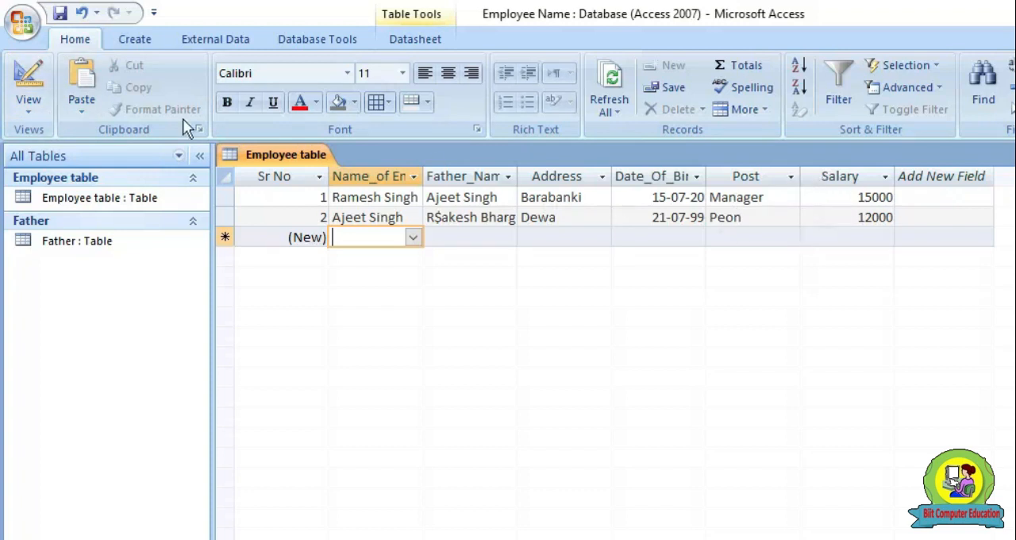
click(24, 109)
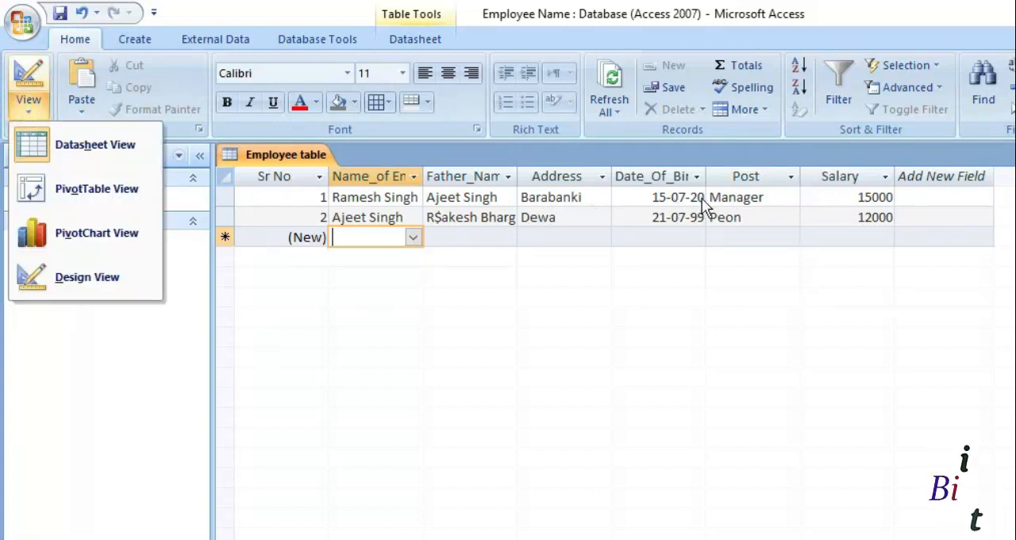
click(759, 199)
click(24, 103)
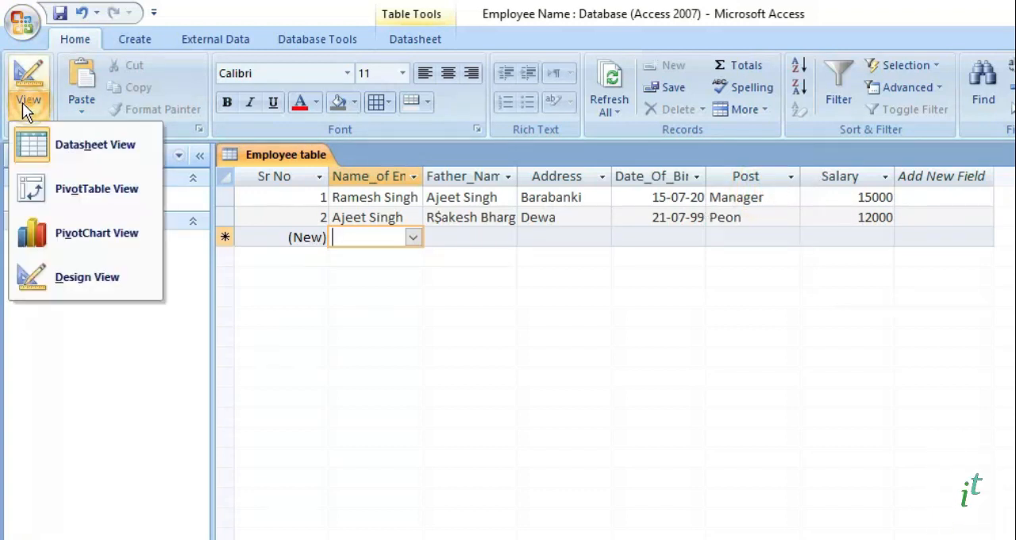
click(88, 278)
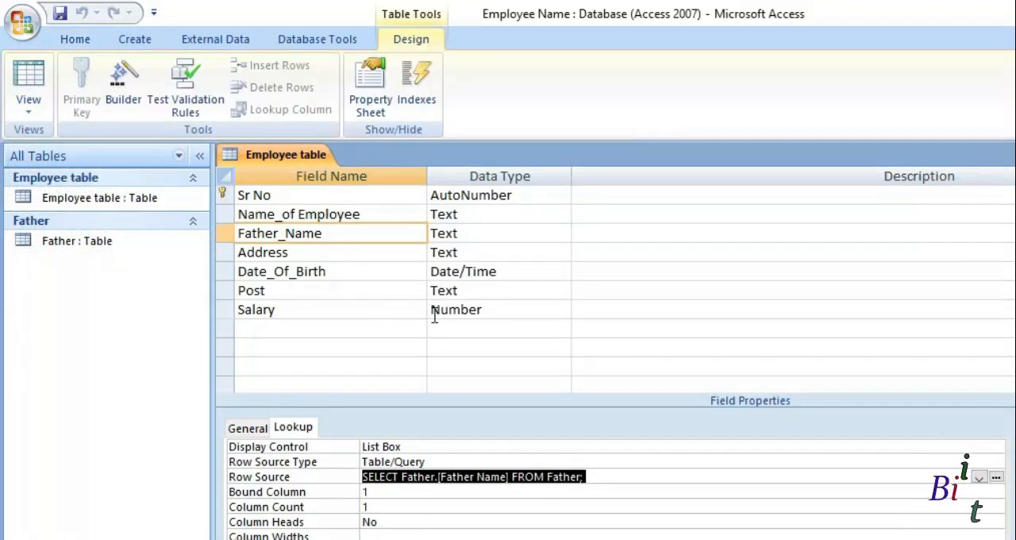
Make the Post field mandatory by setting its Required property to Yes
click(493, 295)
click(360, 294)
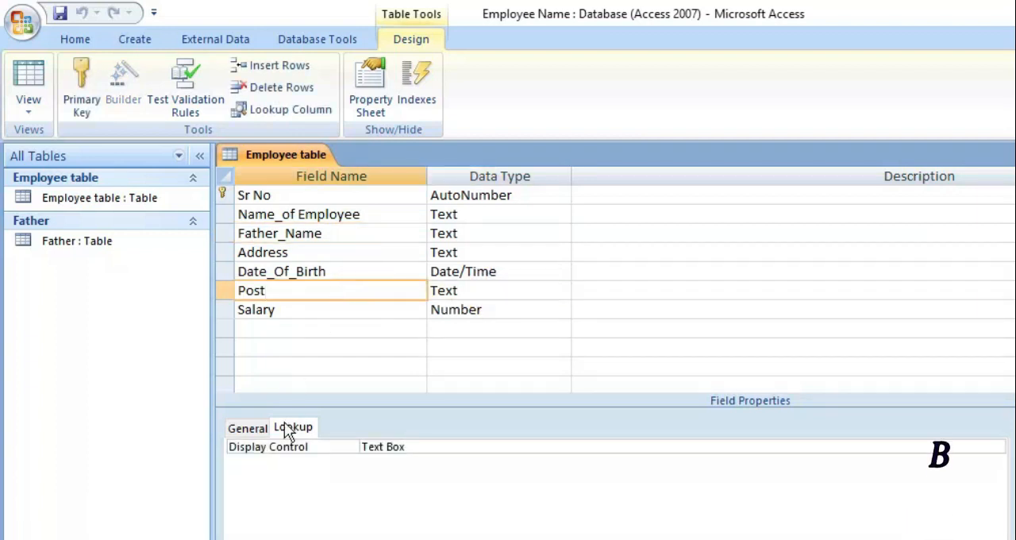
click(254, 437)
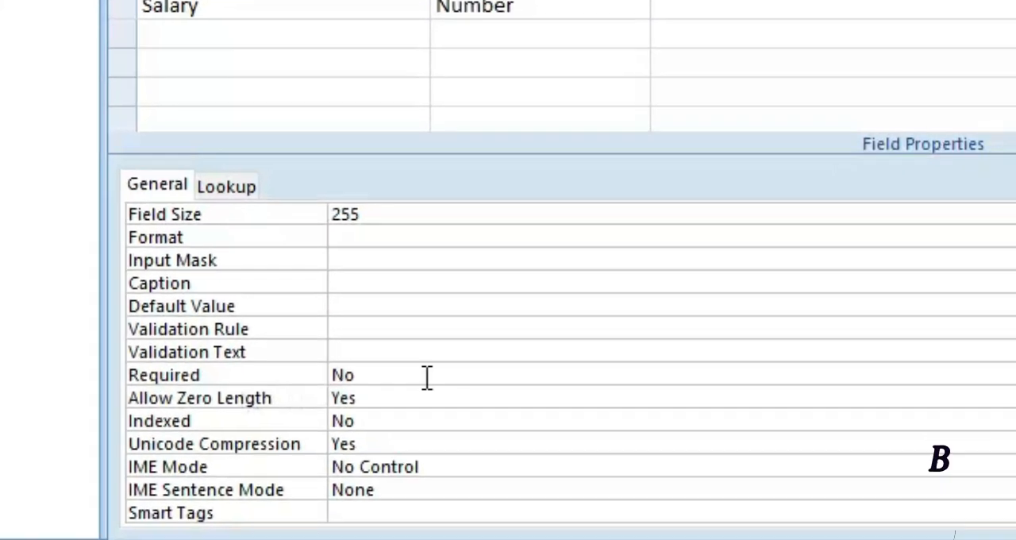
click(424, 405)
click(1015, 403)
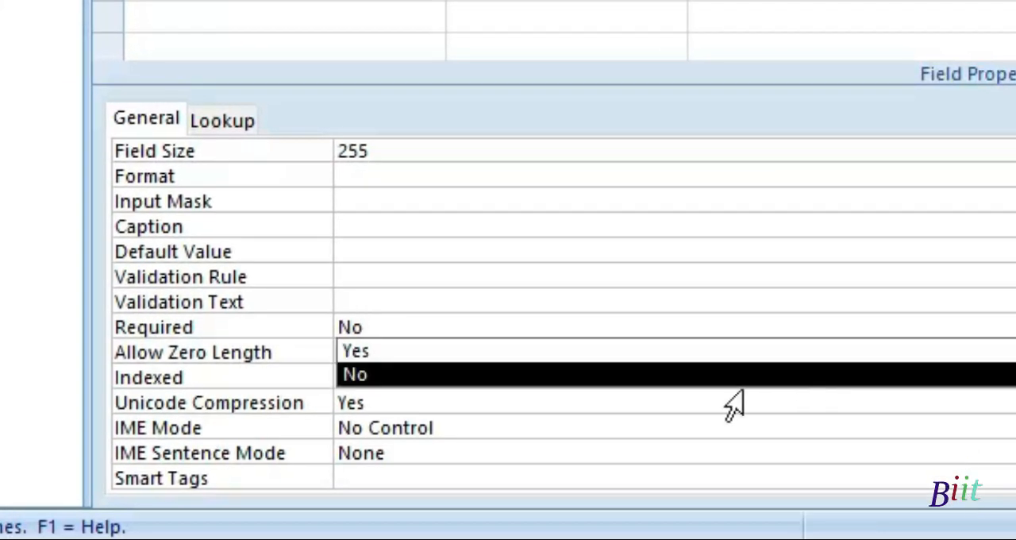
click(496, 351)
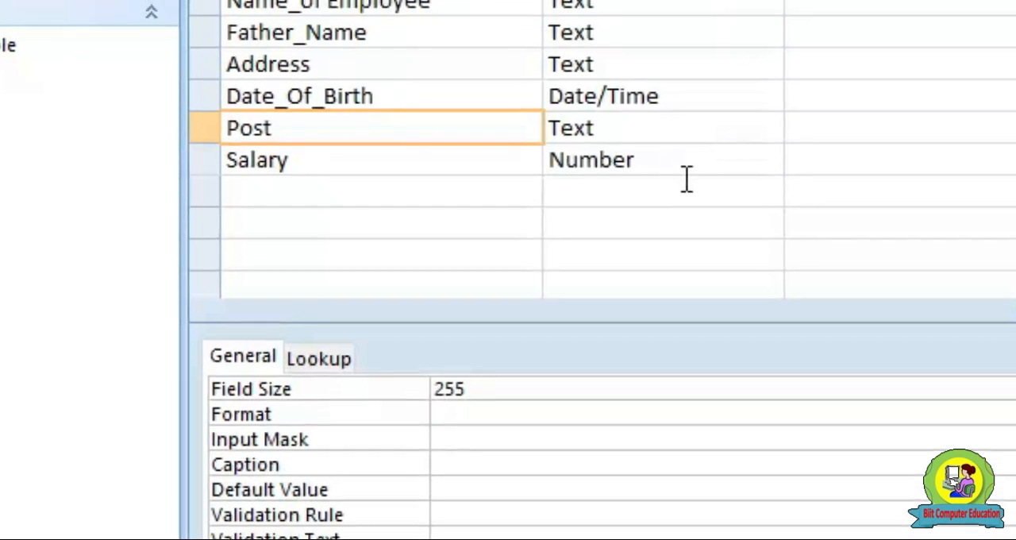
Give the Salary field the validation rule >=5000 and <20000
click(687, 100)
click(434, 113)
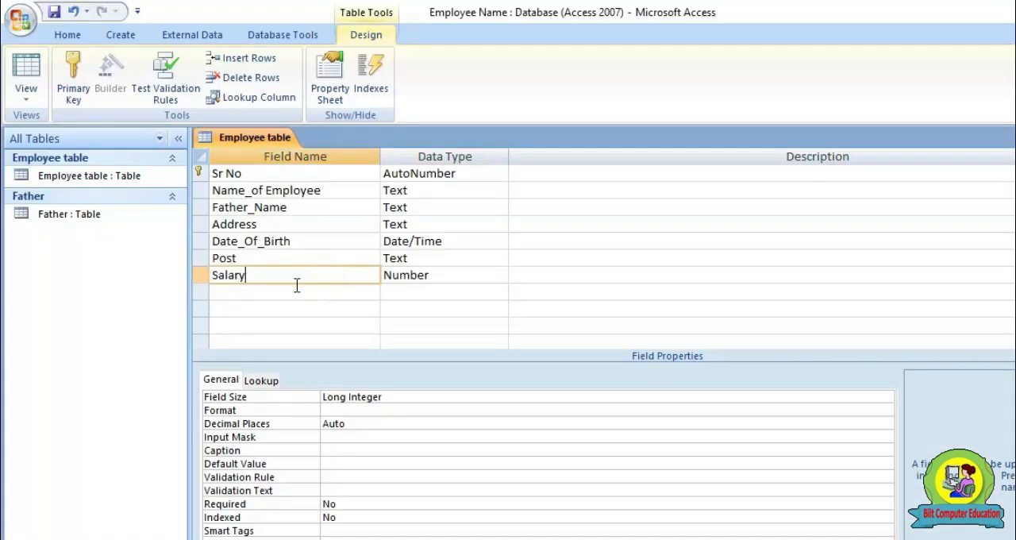
click(338, 480)
text(>)
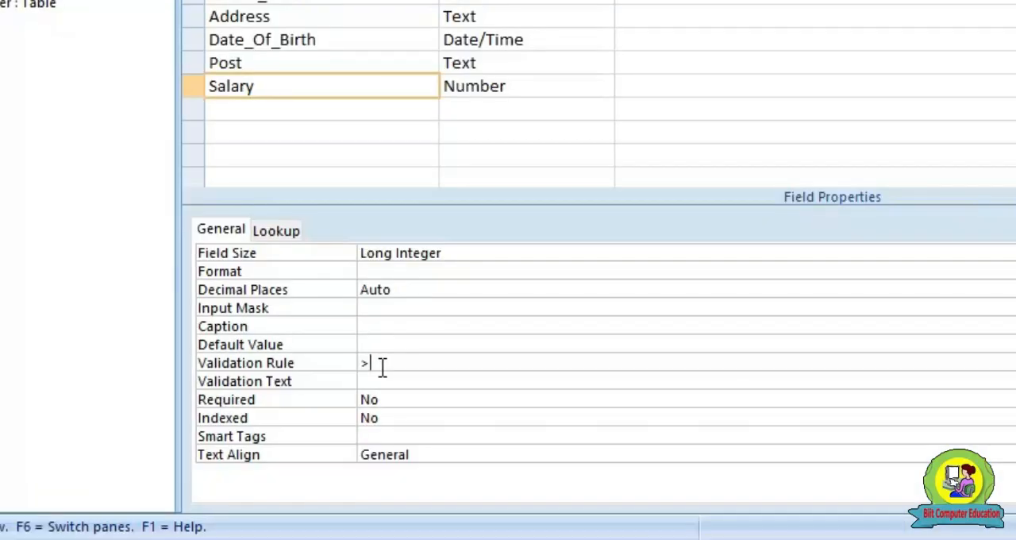
text(=50)
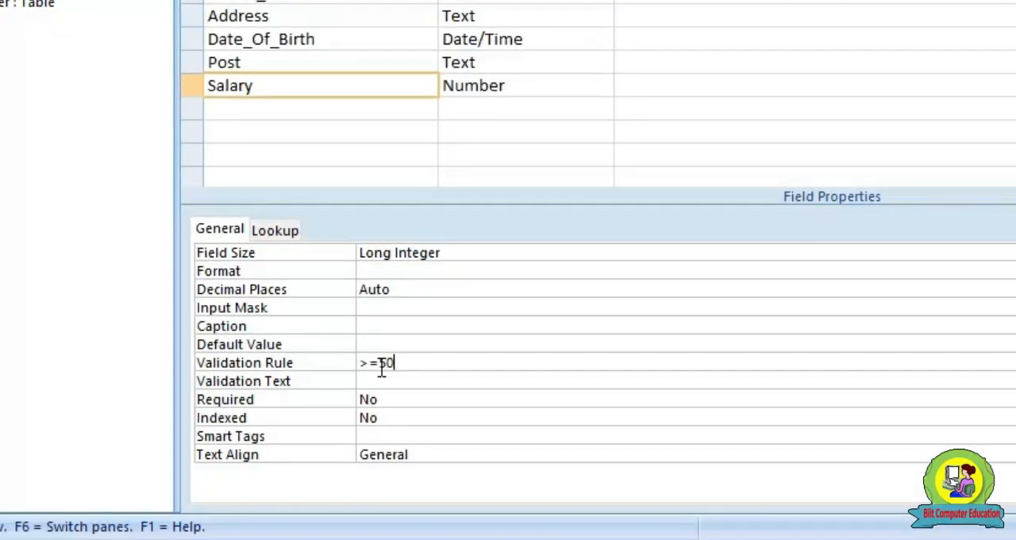
text(00 and <20000)
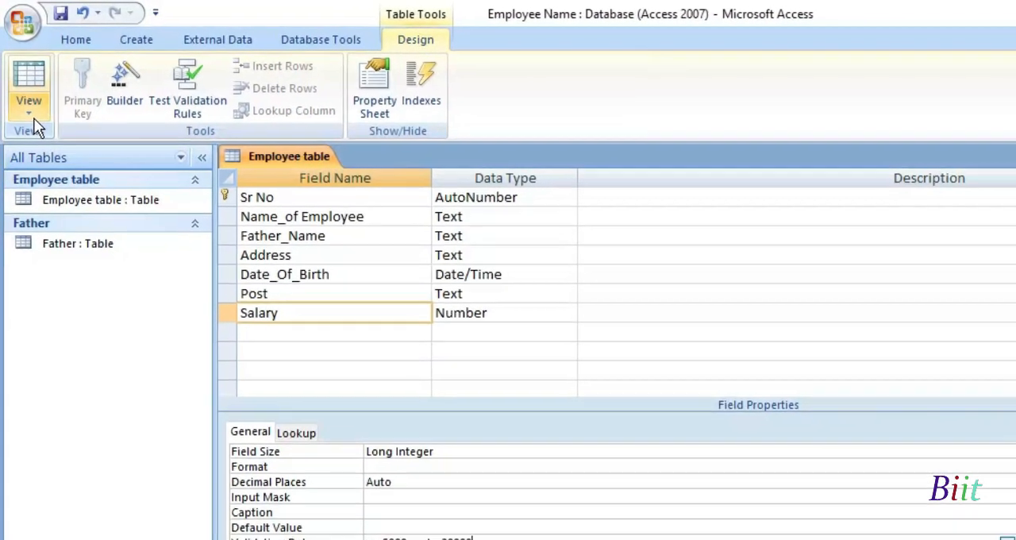
Return the Employee table to Datasheet View, saving the design and testing the existing data against the new rules
click(33, 110)
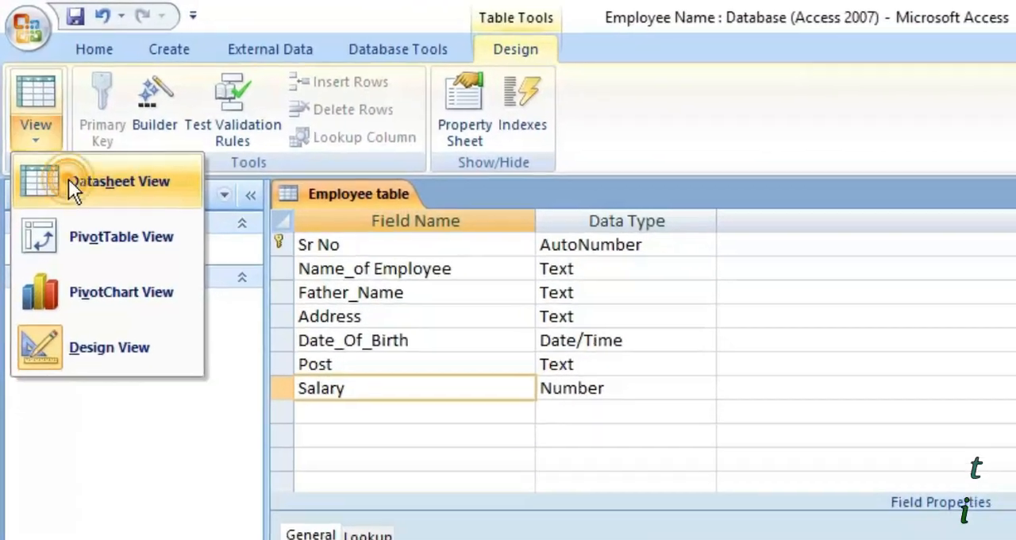
click(68, 185)
click(766, 471)
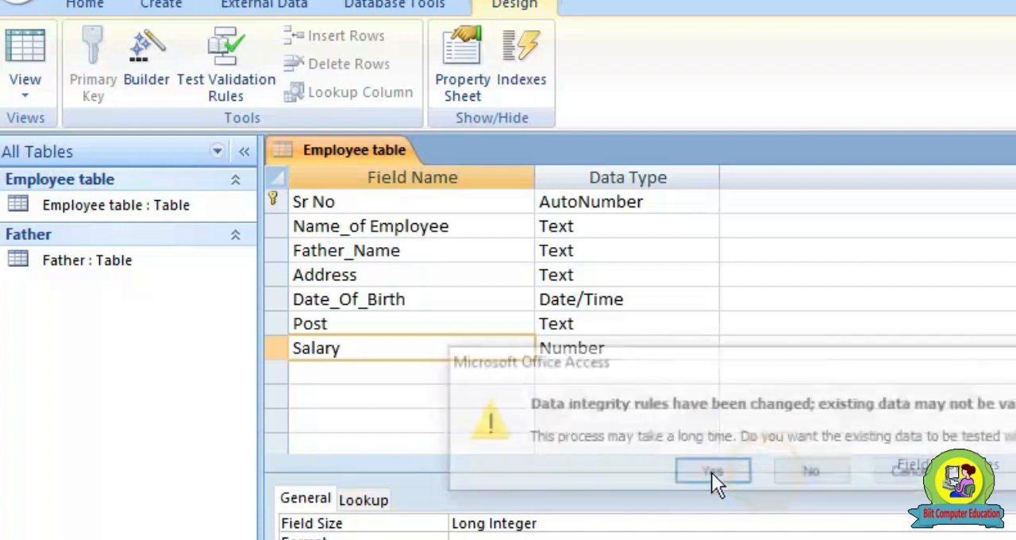
click(712, 472)
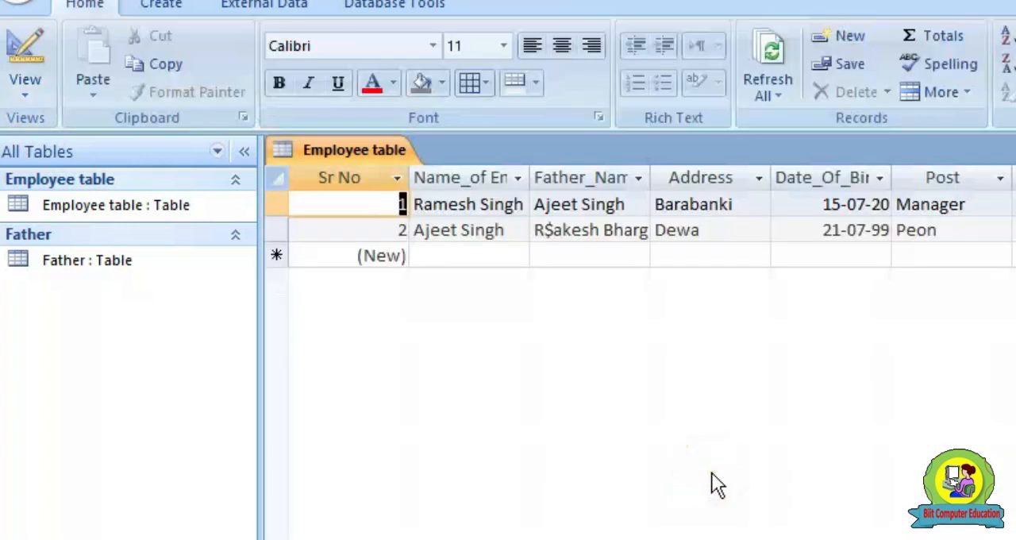
Add a third employee record with a listed employee name, the first listed father's name, an address and a date of birth
click(481, 255)
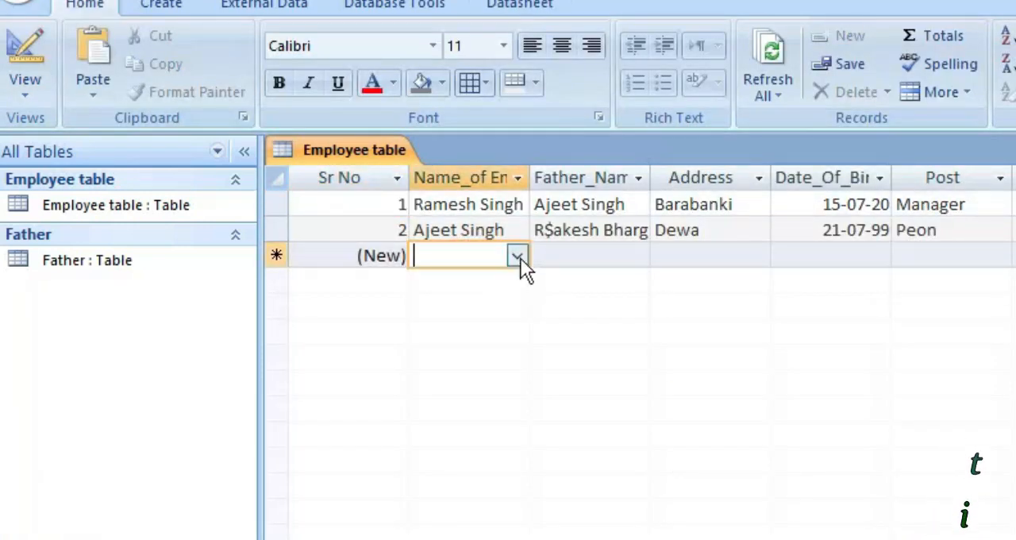
click(517, 256)
click(486, 330)
click(683, 254)
text(Bisanpur)
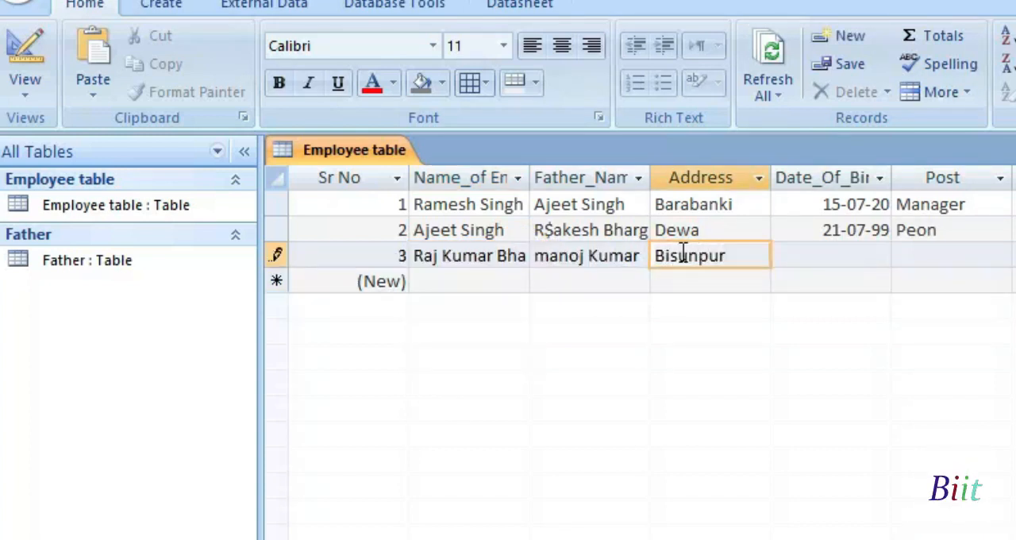
key(Tab)
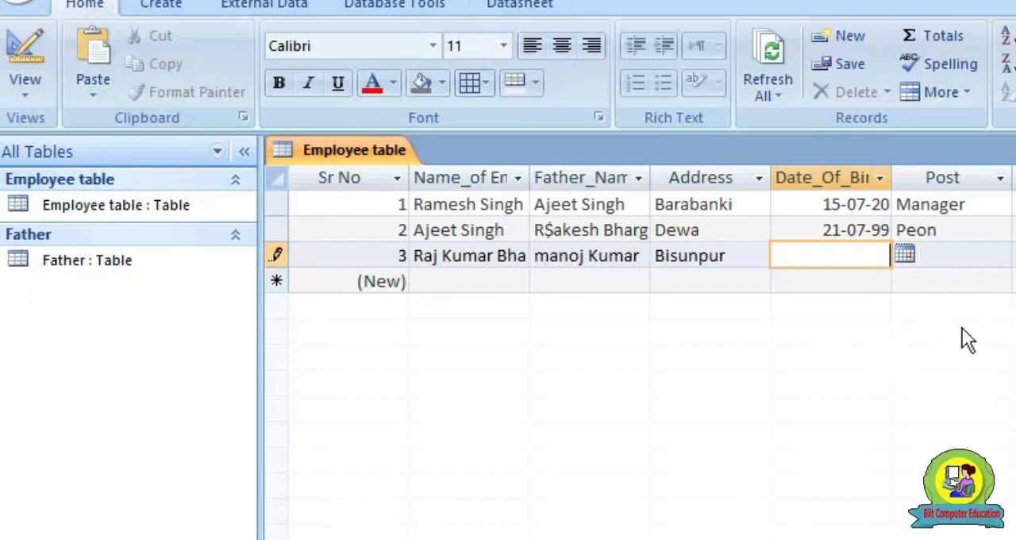
click(903, 253)
click(778, 365)
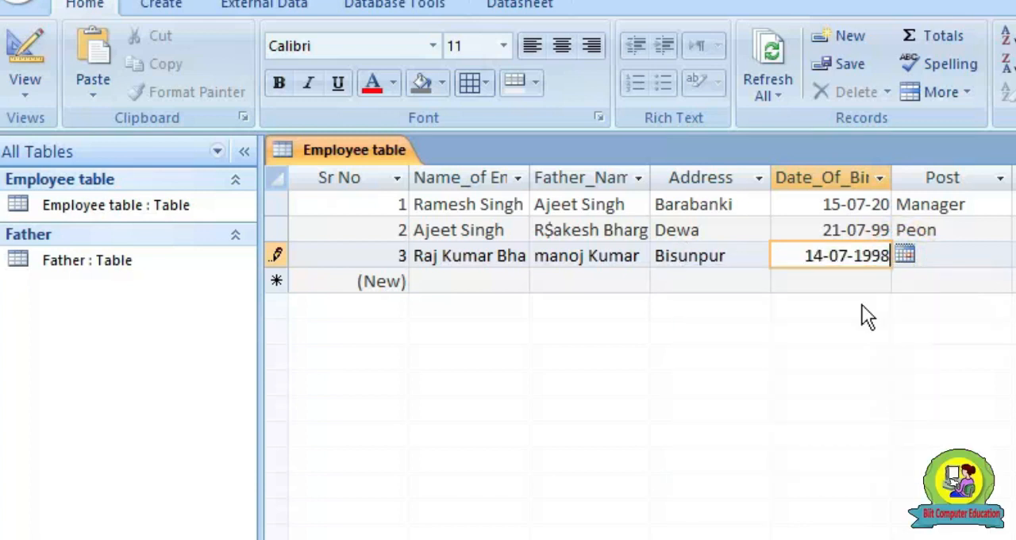
key(Tab)
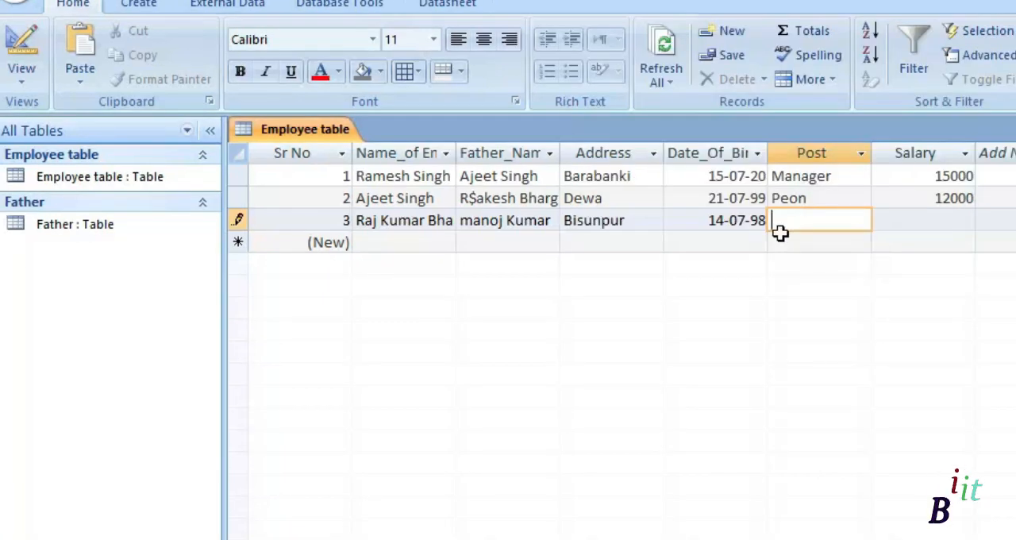
Try to enter a salary of 25000 in the third record, leaving its Post field empty
key(Tab)
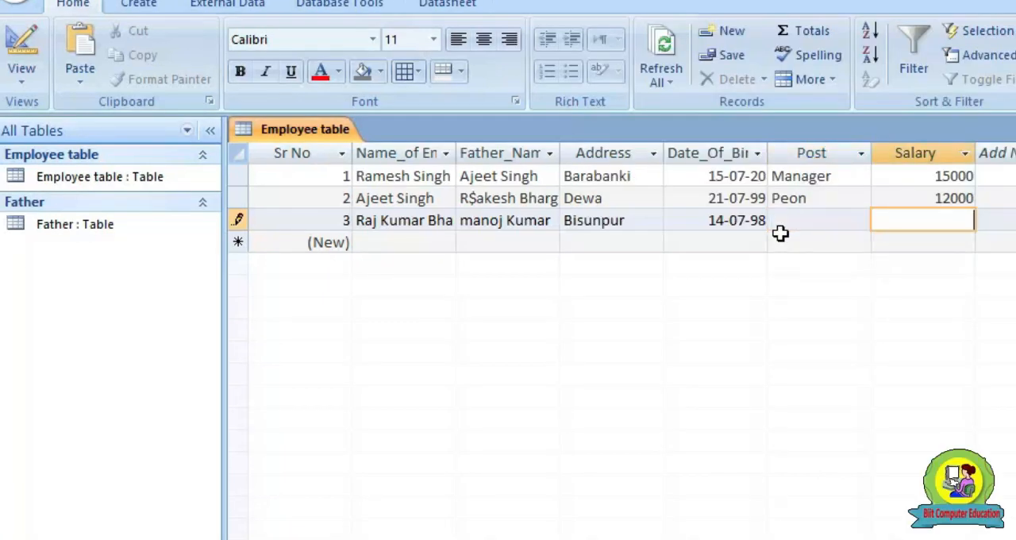
text(25000)
key(Tab)
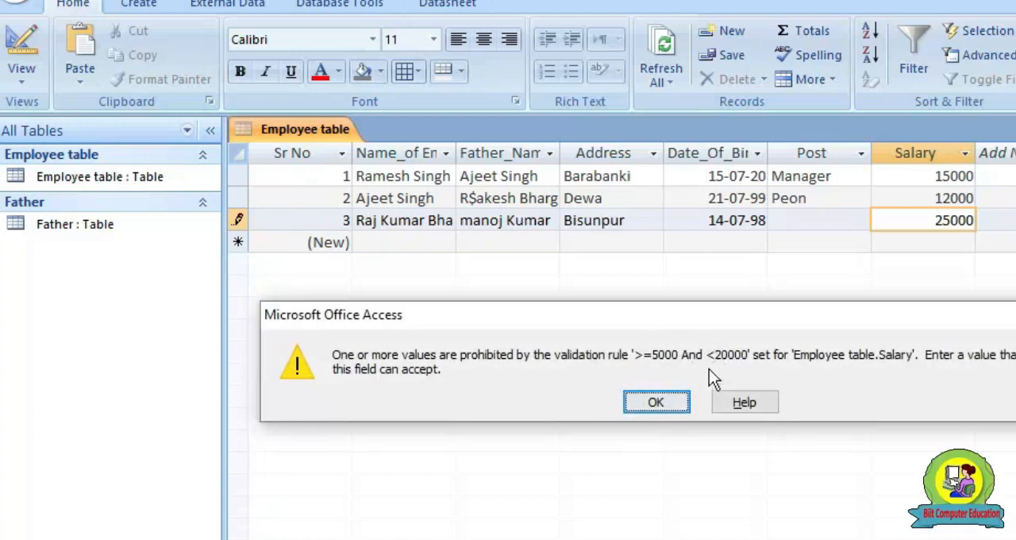
click(656, 403)
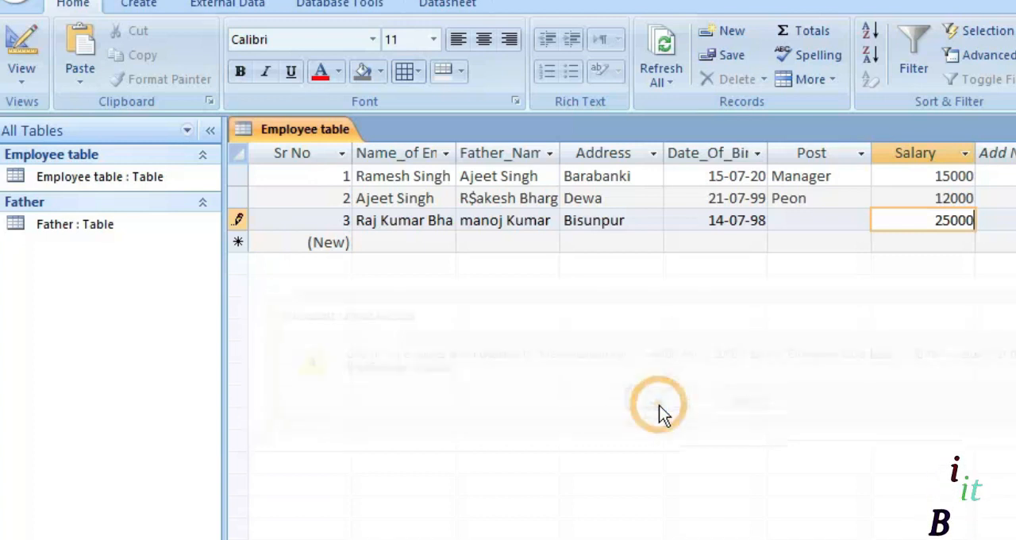
Set the third record's salary to 19900 and try to save the record without a post
key(BackSpace)
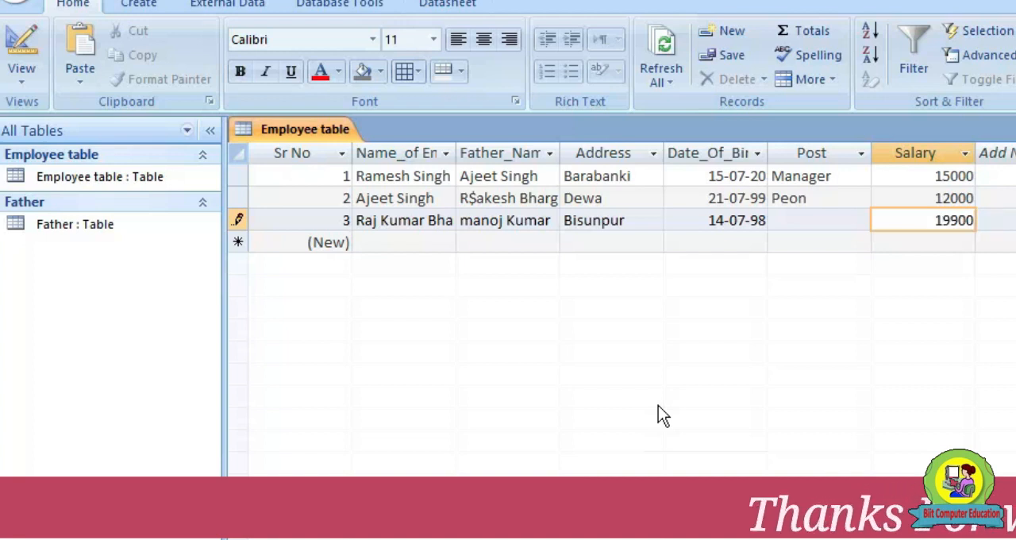
key(Return)
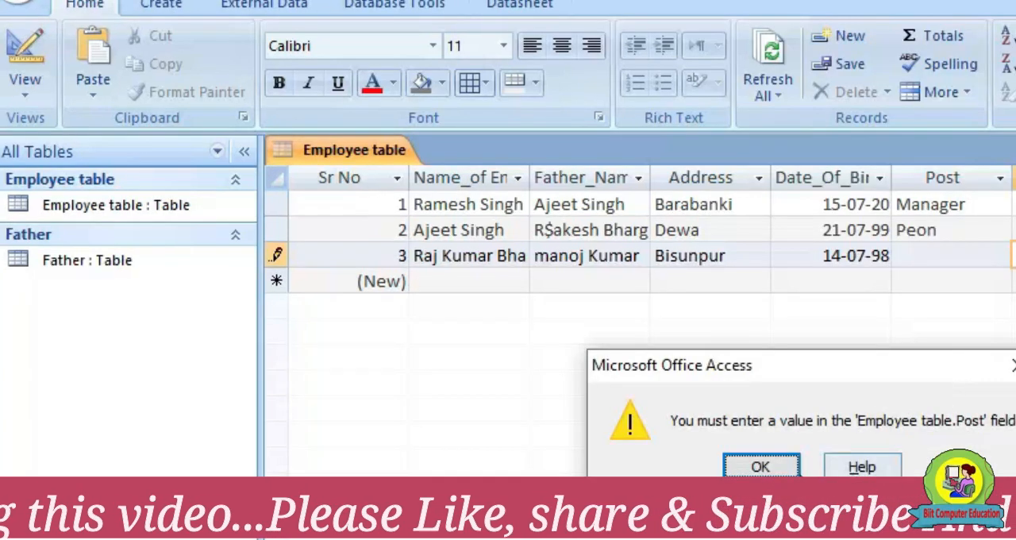
click(655, 402)
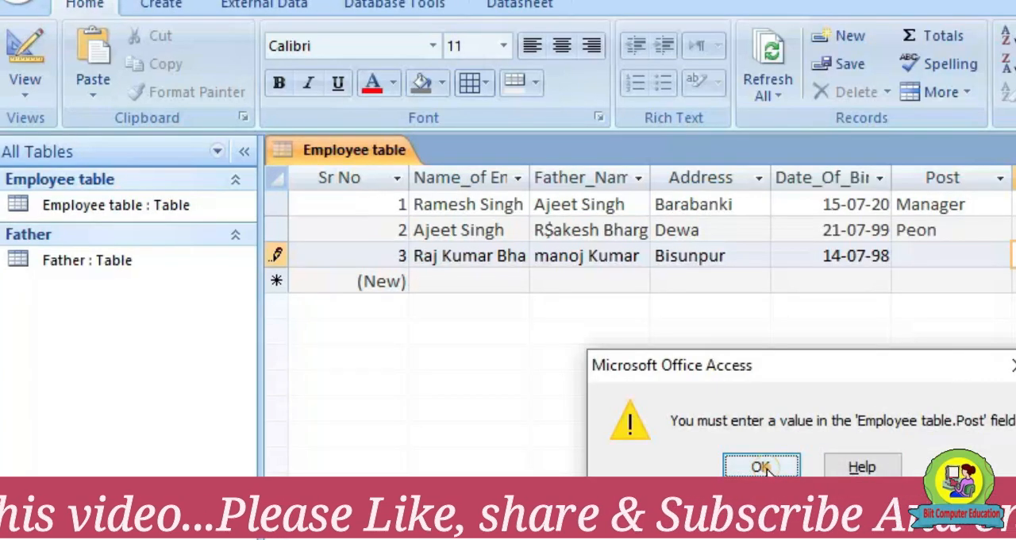
Enter the post gaurd for the third employee and save the record by moving on to a new one
click(930, 248)
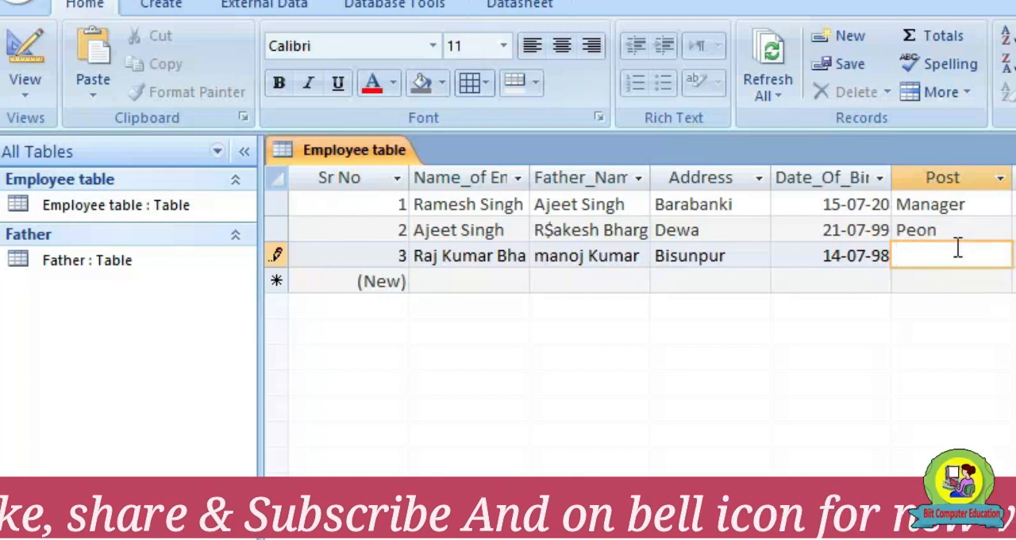
text(gaurd)
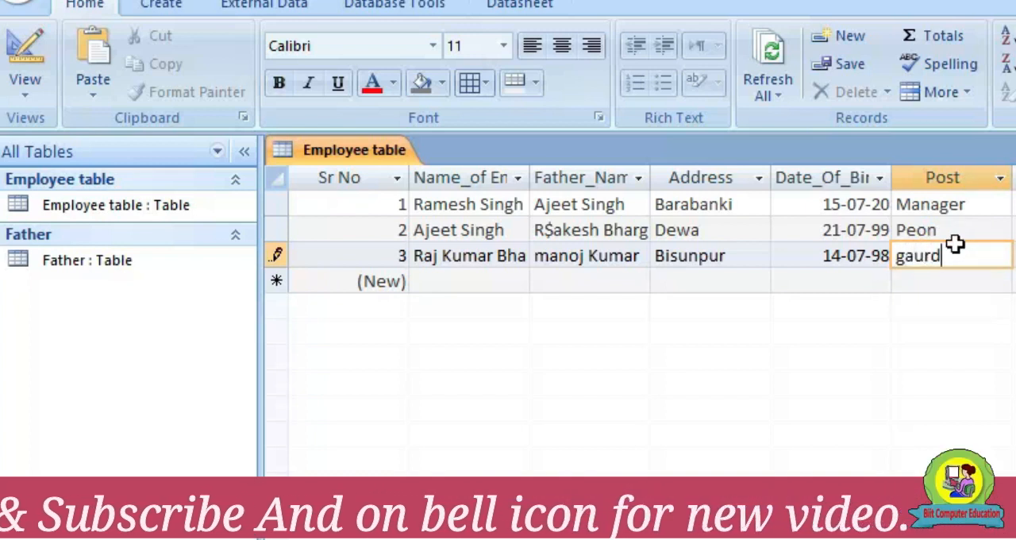
key(Tab)
key(Tab)
key(Tab)
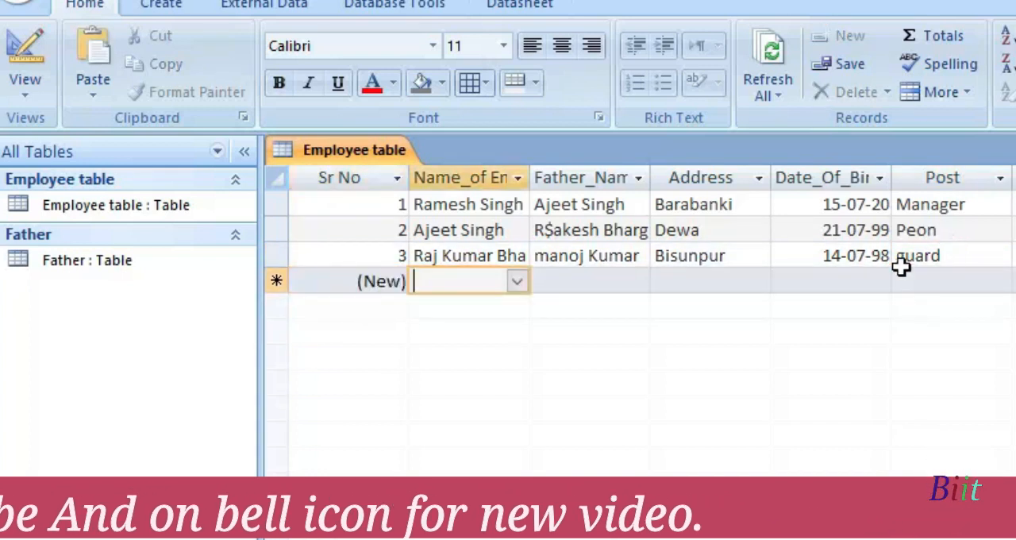